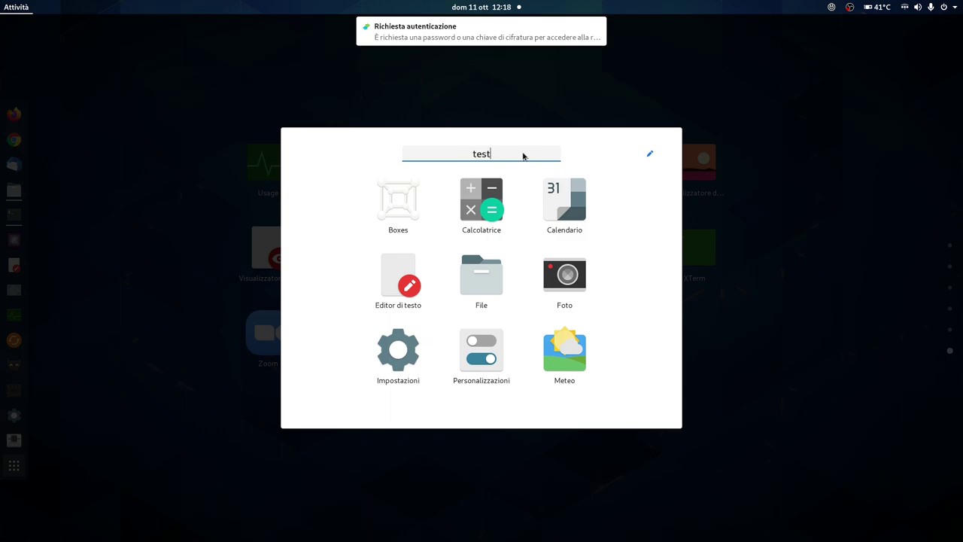
# Move Calendario out of the test folder, group it with WhatsApp in a new folder, and check that folder's contents.
pyautogui.moveTo(560, 188); pyautogui.dragTo(463, 248)
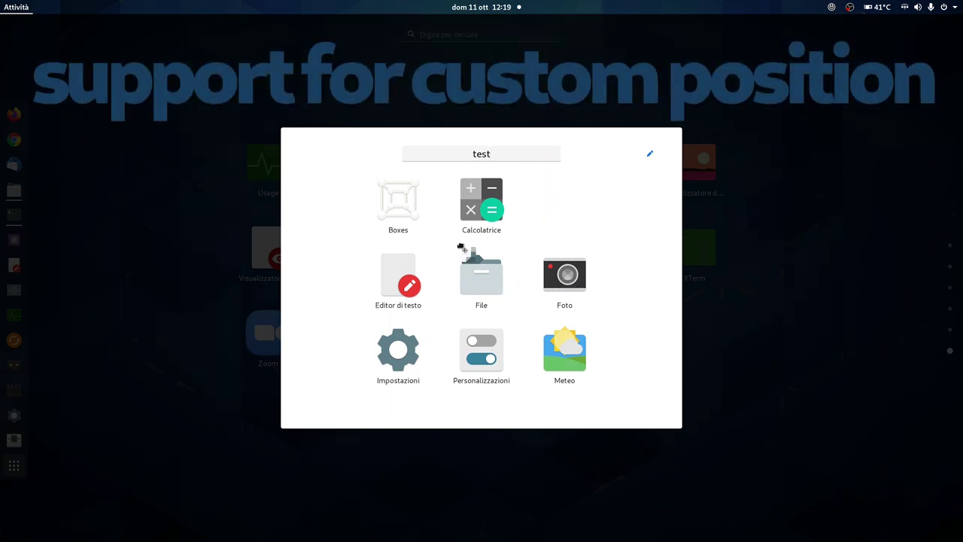
pyautogui.moveTo(667, 237); pyautogui.dragTo(522, 340)
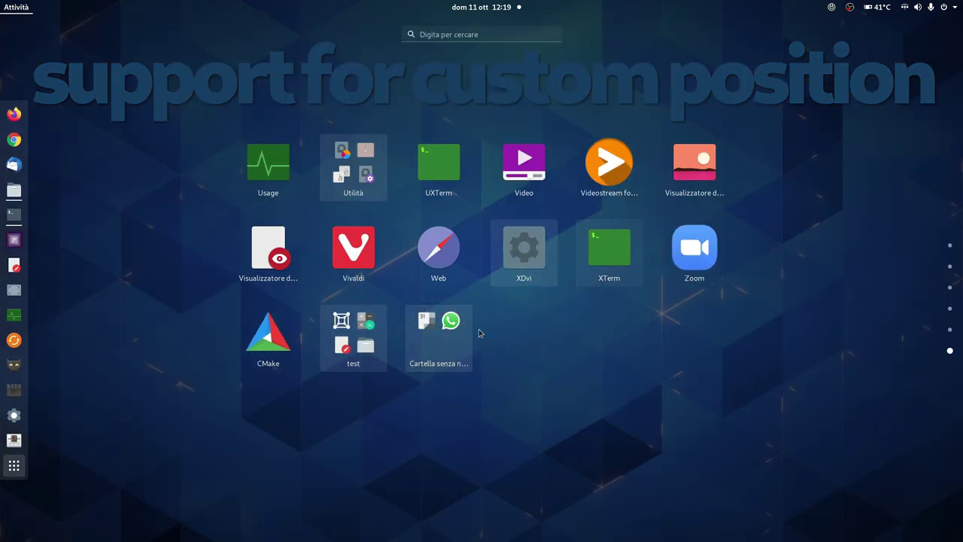
pyautogui.click(444, 346)
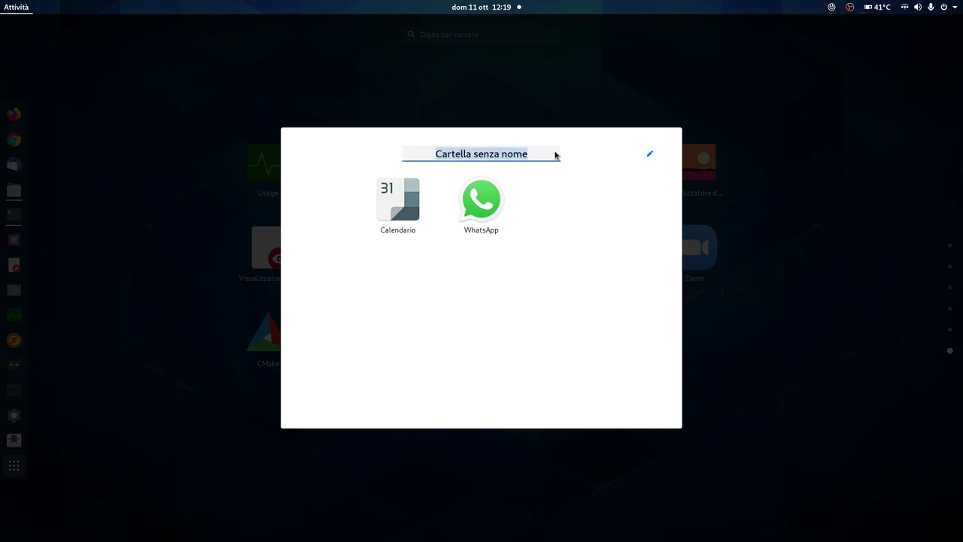
pyautogui.click(759, 108)
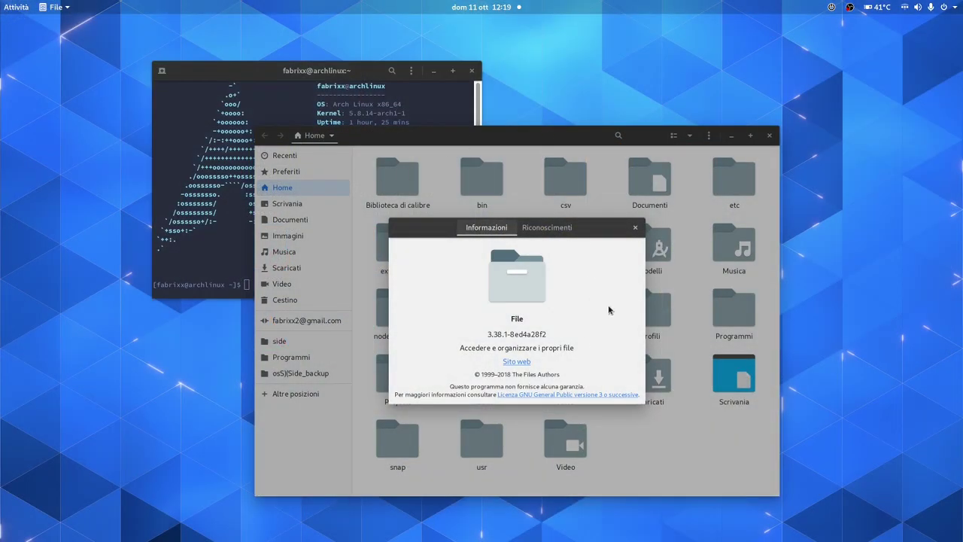
# Close the file manager's information dialog and launch Dischi by searching applications for "dis".
pyautogui.click(633, 228)
pyautogui.moveTo(1, 1)
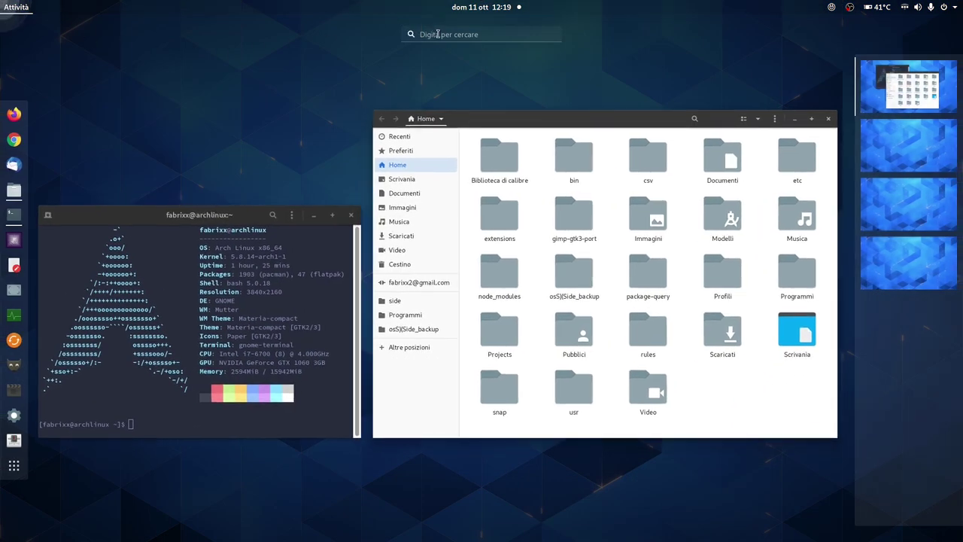
pyautogui.write('dis')
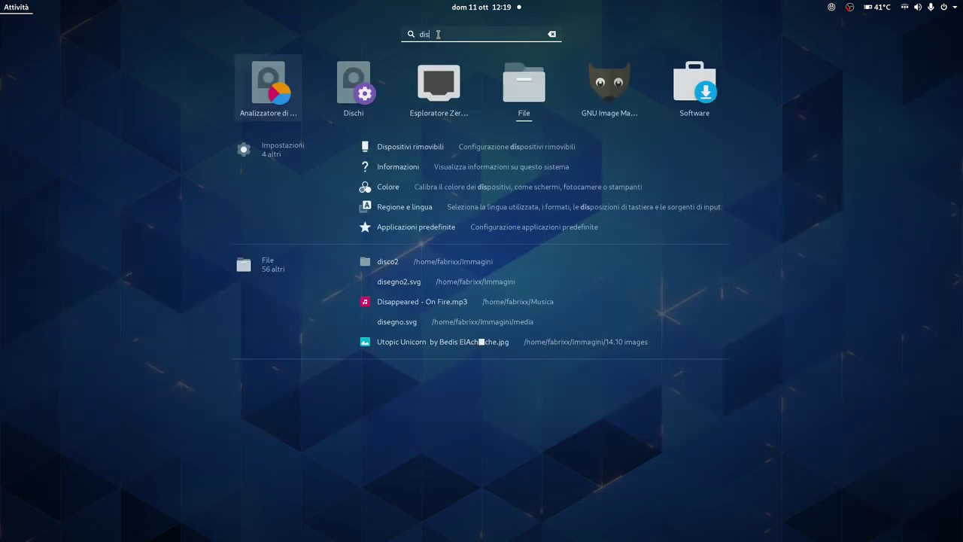
pyautogui.click(354, 85)
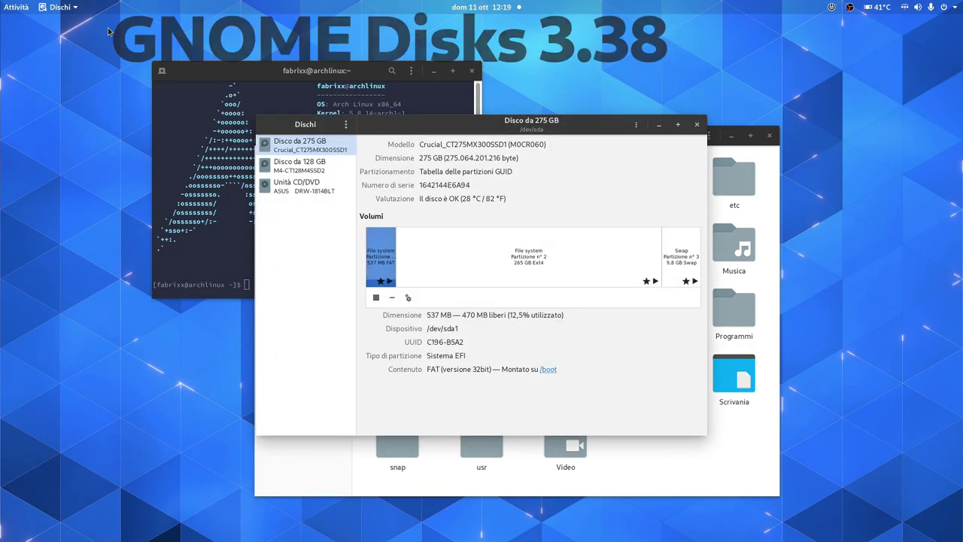
# Search the applications for "ana" and launch the disk usage analyzer.
pyautogui.moveTo(1, 2)
pyautogui.click(466, 166)
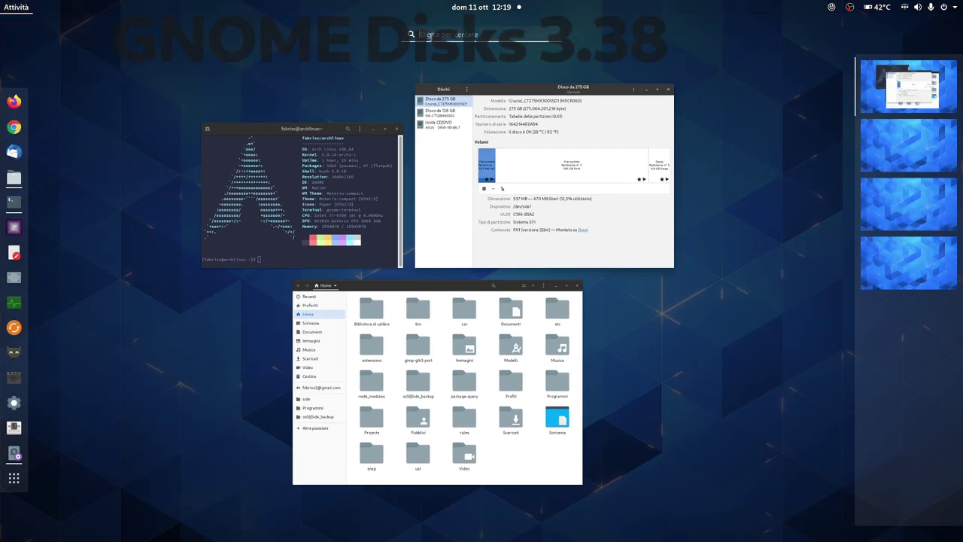
pyautogui.write('ana')
pyautogui.click(365, 92)
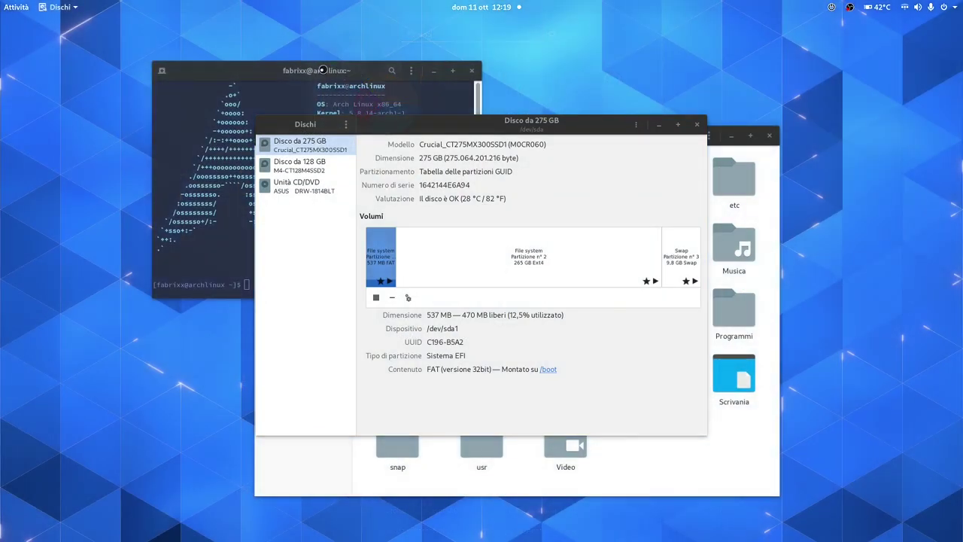
# Close the Dischi window and start a disk usage scan of the archlinux volume.
pyautogui.press('super')
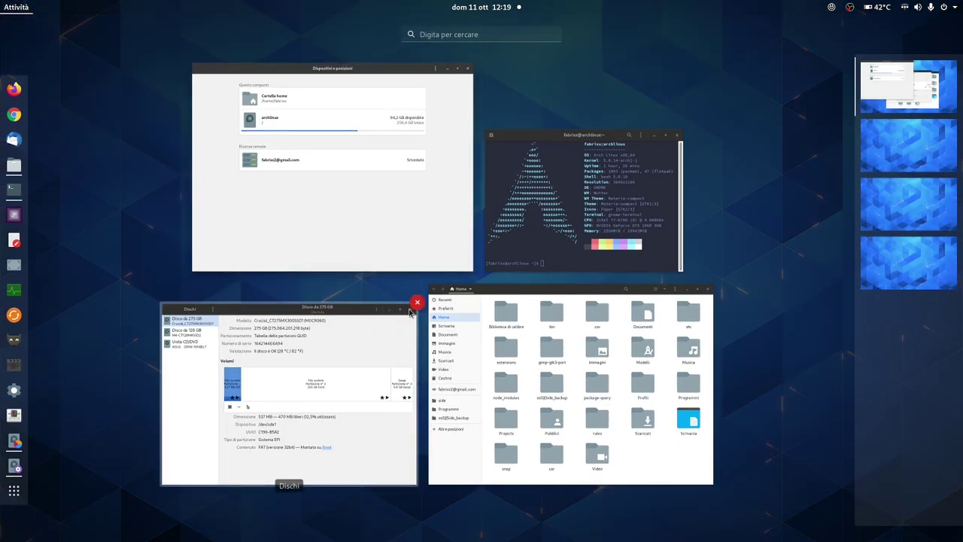
pyautogui.click(417, 304)
pyautogui.click(365, 215)
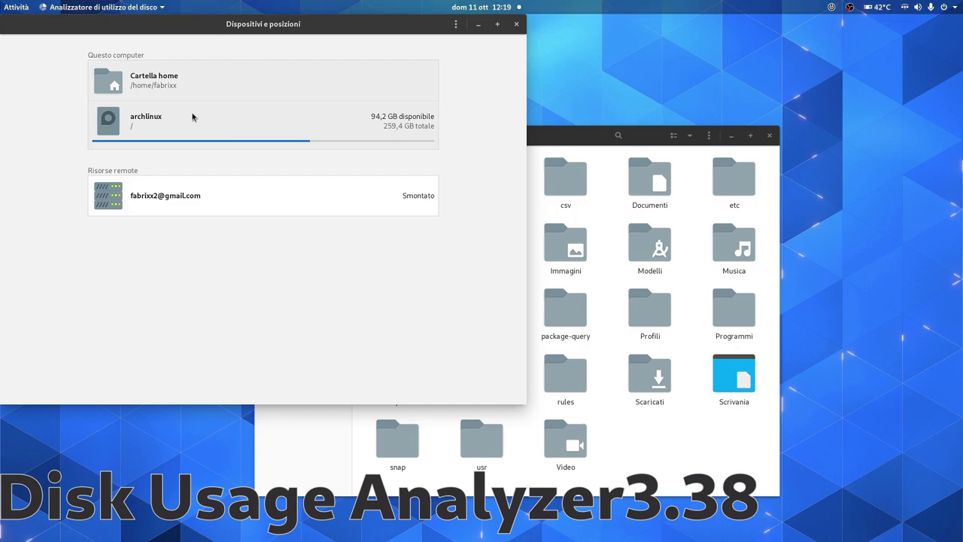
pyautogui.click(161, 122)
# Close the Home file manager window and launch Personalizzazioni by searching applications for "twe".
pyautogui.moveTo(2, 4)
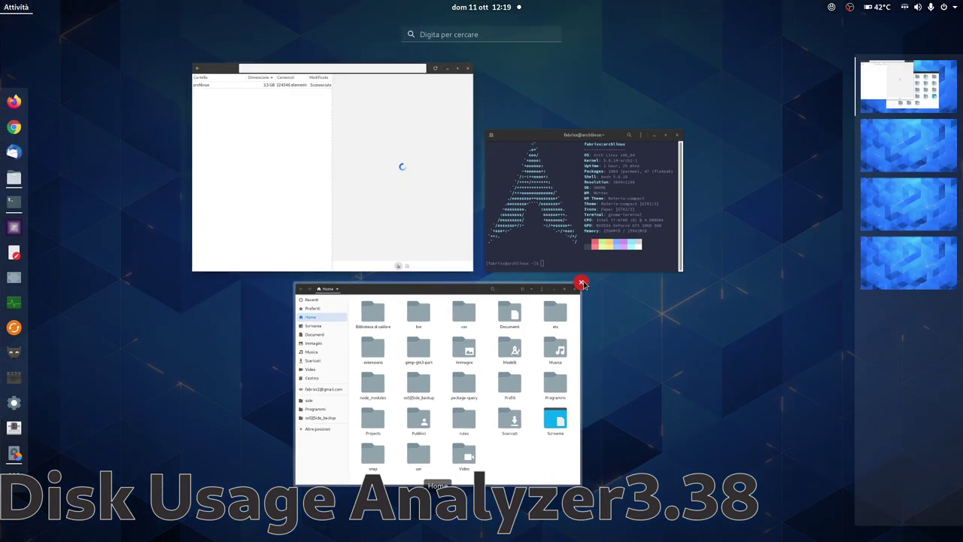
pyautogui.click(582, 283)
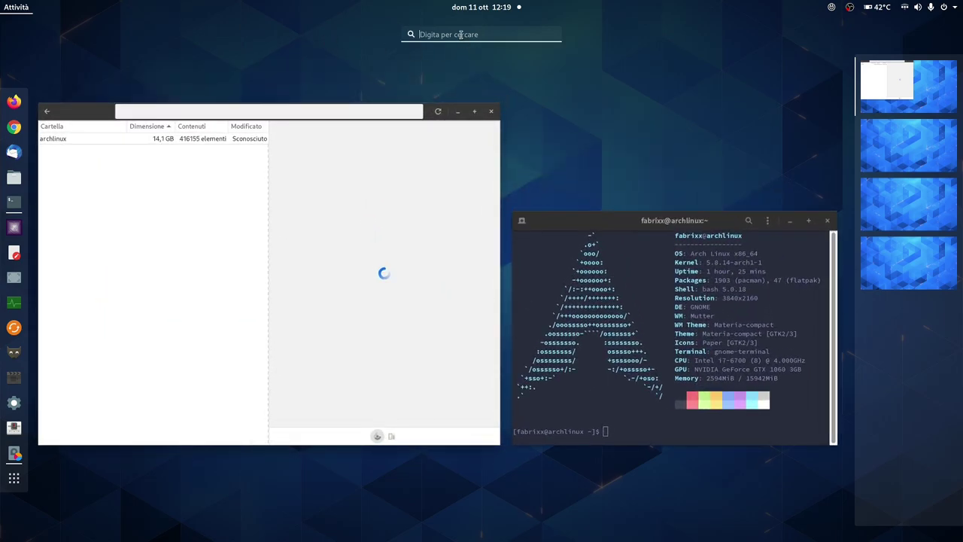
pyautogui.write('twe')
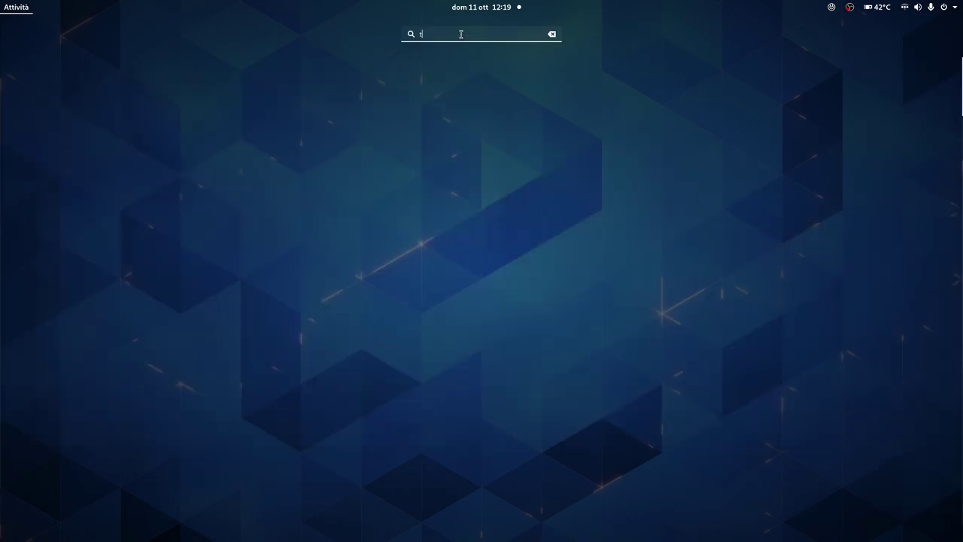
pyautogui.click(491, 92)
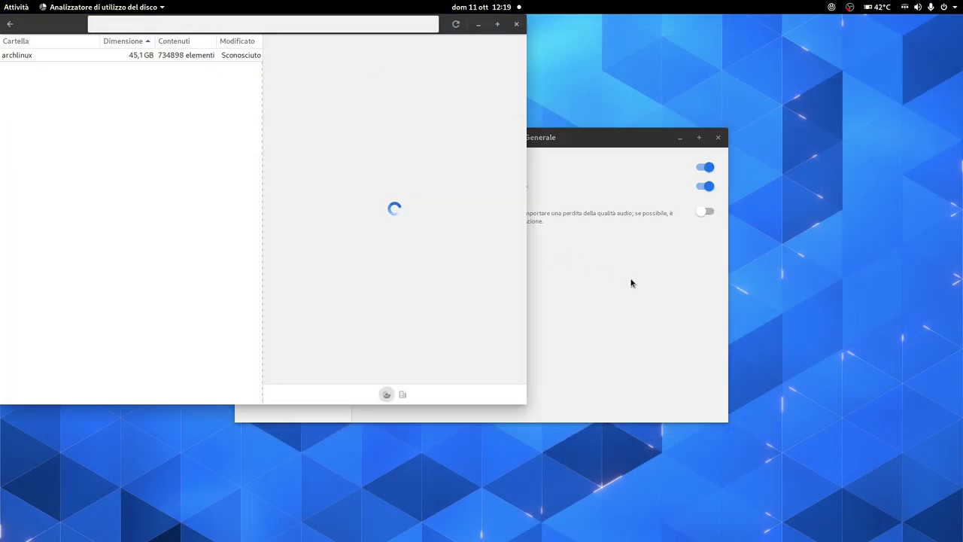
# Review the Aspetto, Barra superiore, Finestre, Applicazioni d'avvio, Tastiera e mouse and Barra titolo della finestra pages of Personalizzazioni.
pyautogui.click(265, 197)
pyautogui.click(271, 216)
pyautogui.click(264, 236)
pyautogui.click(264, 275)
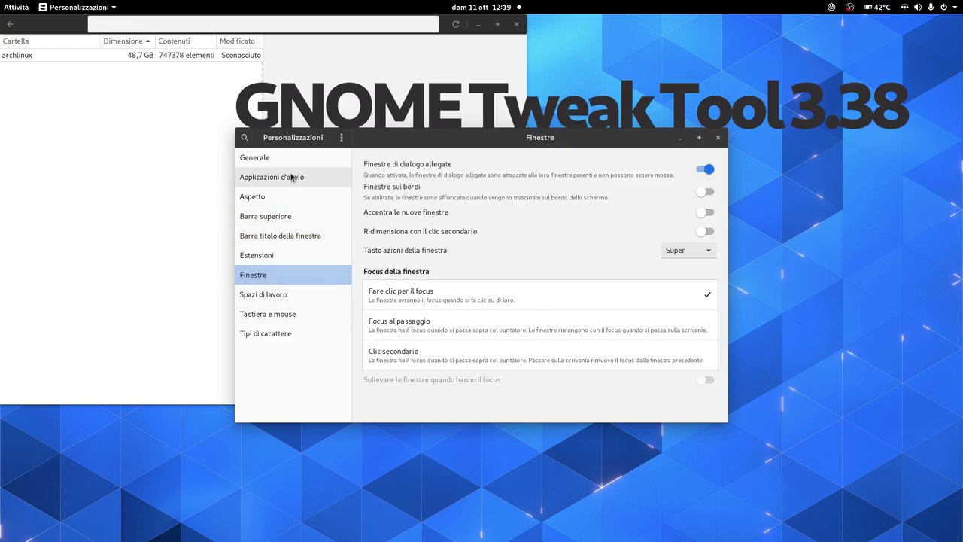
pyautogui.click(292, 177)
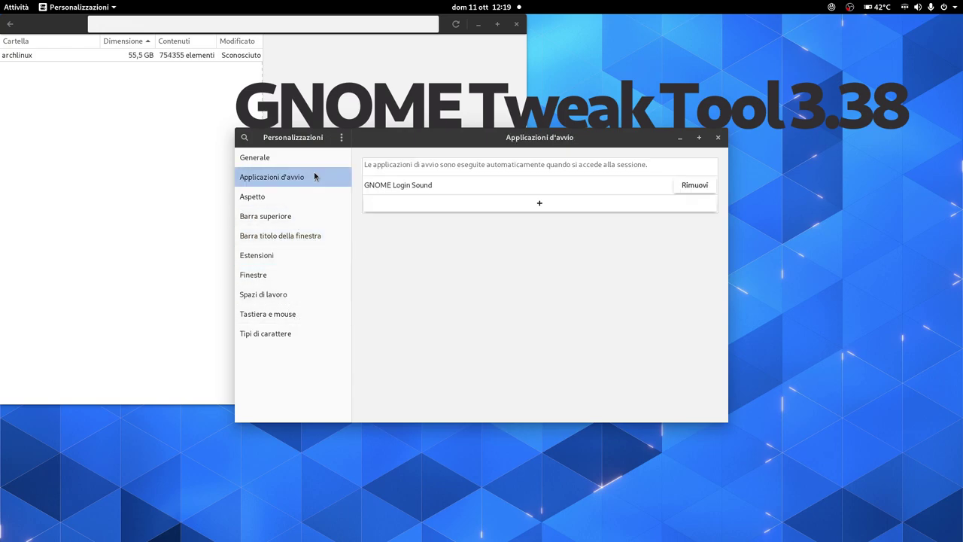
pyautogui.click(268, 314)
pyautogui.click(280, 235)
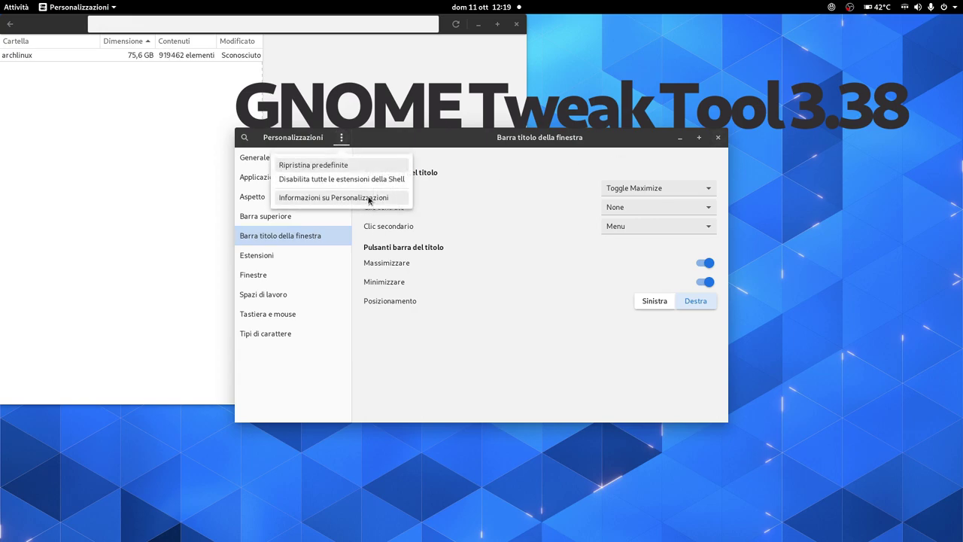
# View the version information of Personalizzazioni, dismiss it and close the application.
pyautogui.click(370, 199)
pyautogui.click(600, 194)
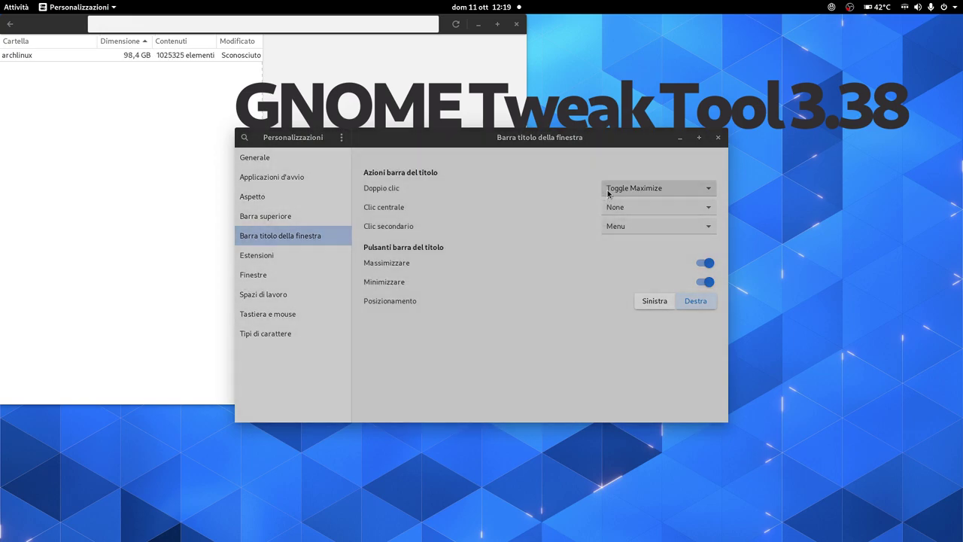
pyautogui.click(719, 137)
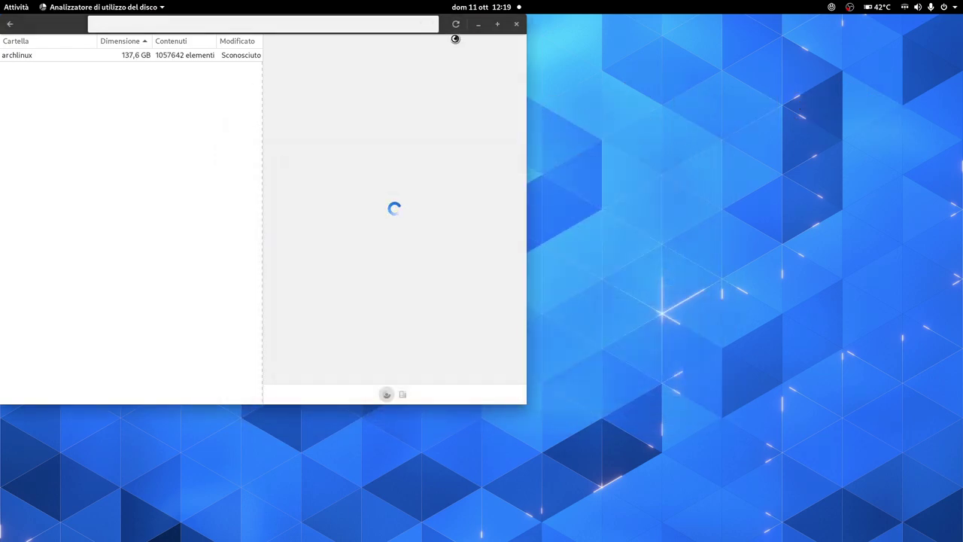
# Switch to Impostazioni and review the Schermi, Tastiera, Mouse e touchpad and Stampanti device pages.
pyautogui.click(619, 166)
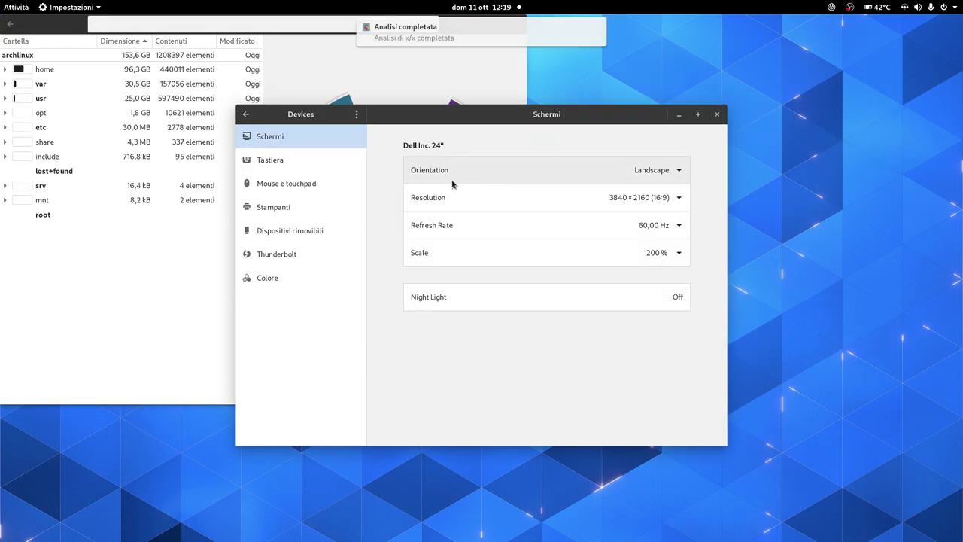
pyautogui.click(316, 164)
pyautogui.click(311, 184)
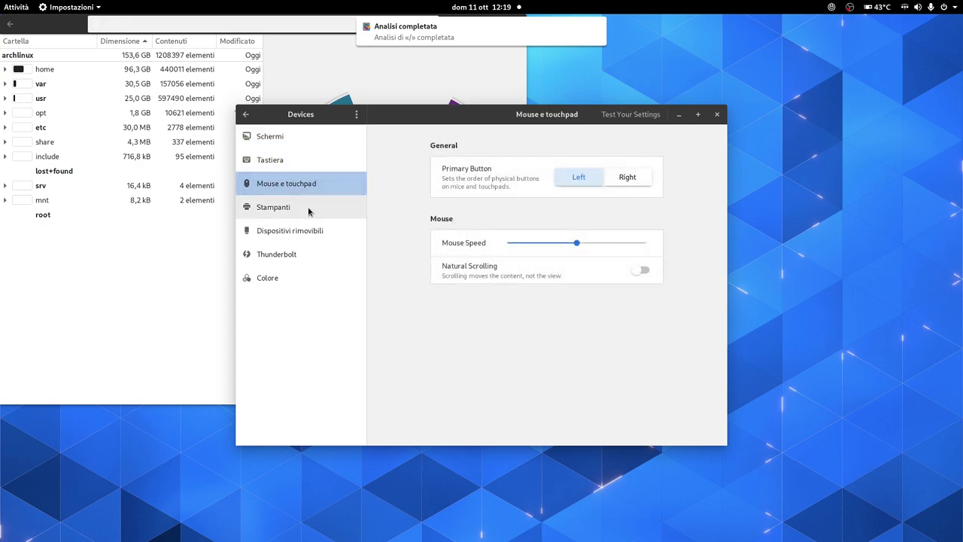
pyautogui.click(310, 209)
pyautogui.click(244, 115)
pyautogui.click(297, 140)
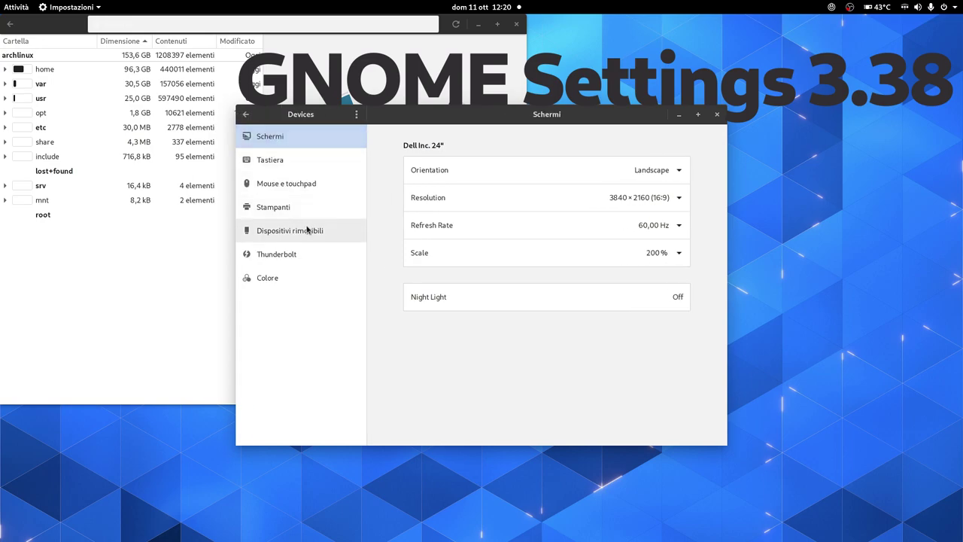
# Return to the main settings list, review the Audio and Account online pages, and close Impostazioni.
pyautogui.click(245, 116)
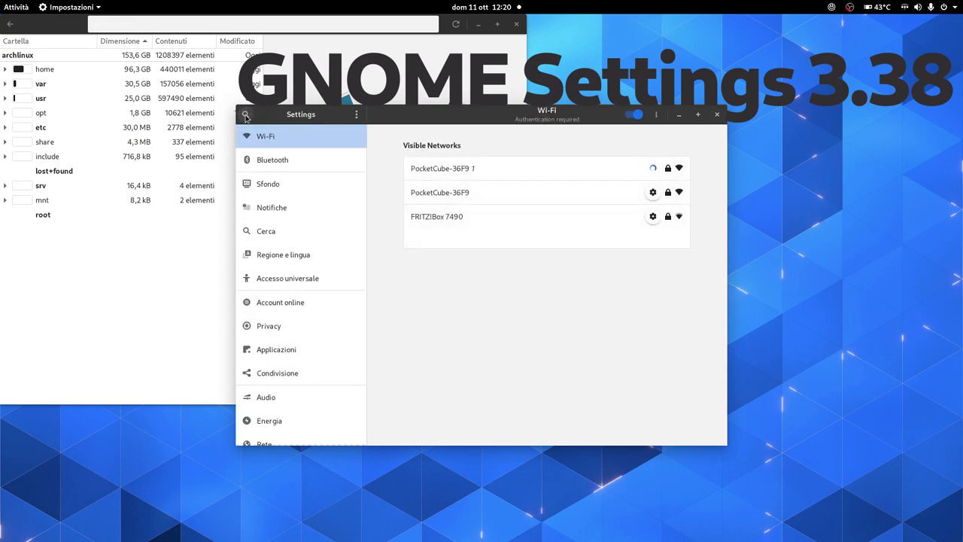
pyautogui.scroll(-5, 320, 256)
pyautogui.click(309, 335)
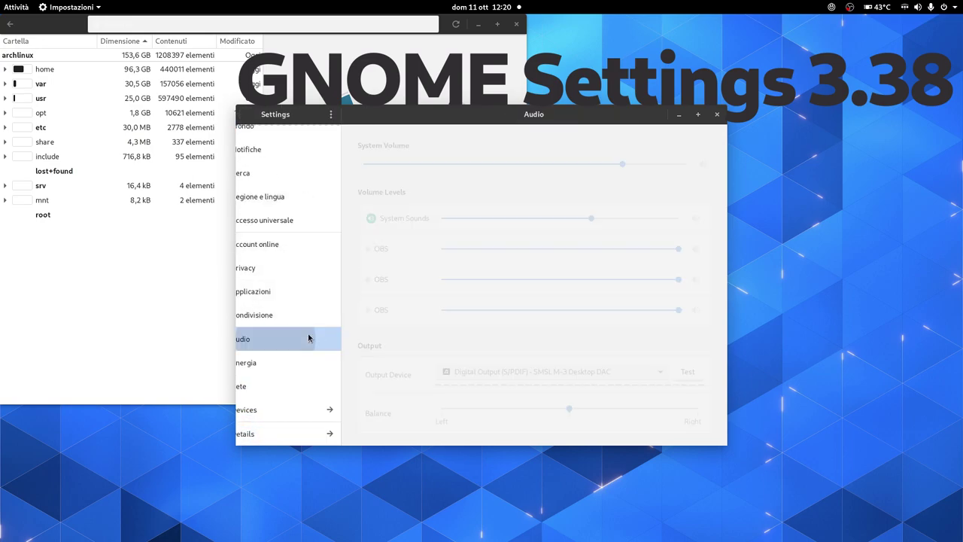
pyautogui.click(244, 116)
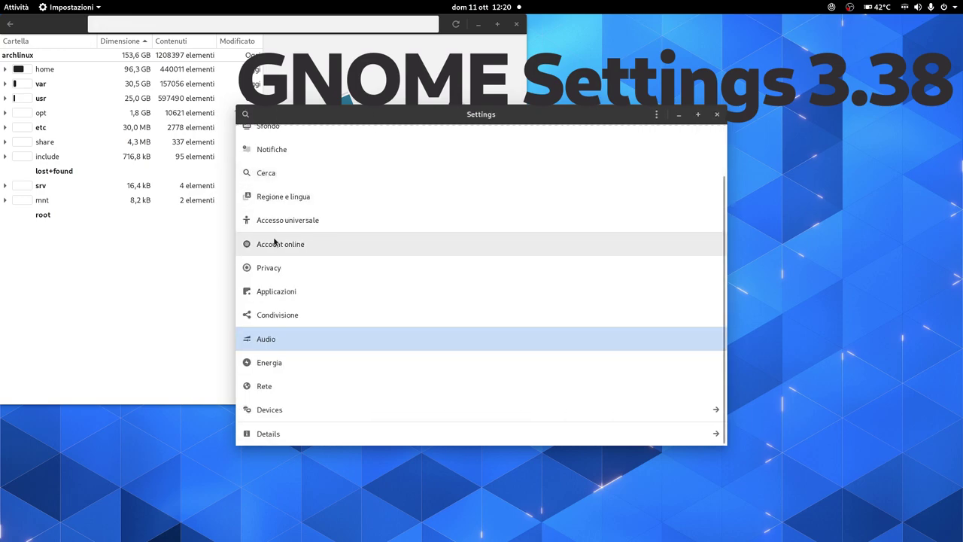
pyautogui.click(273, 244)
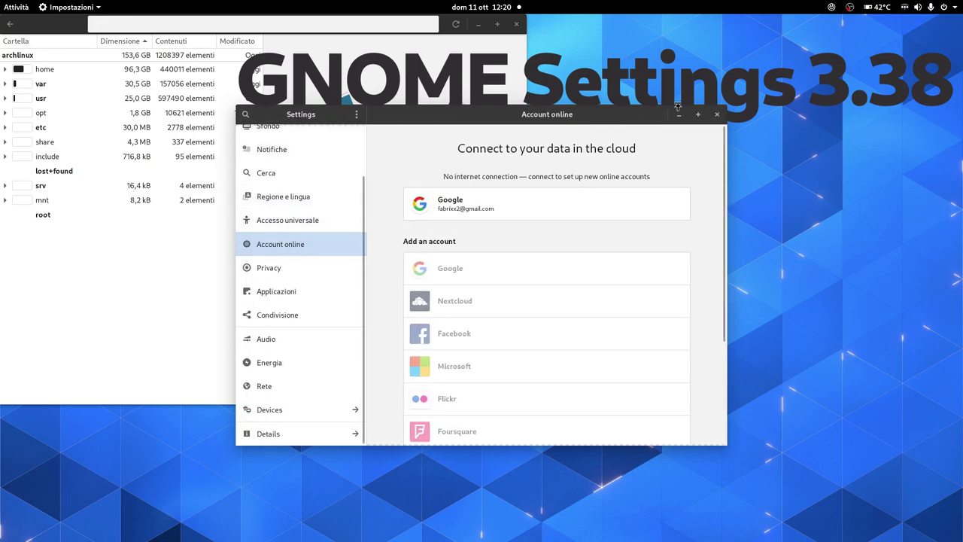
pyautogui.click(716, 113)
# Switch back to the disk usage analyzer and start a scan of Cartella home.
pyautogui.moveTo(2, 4)
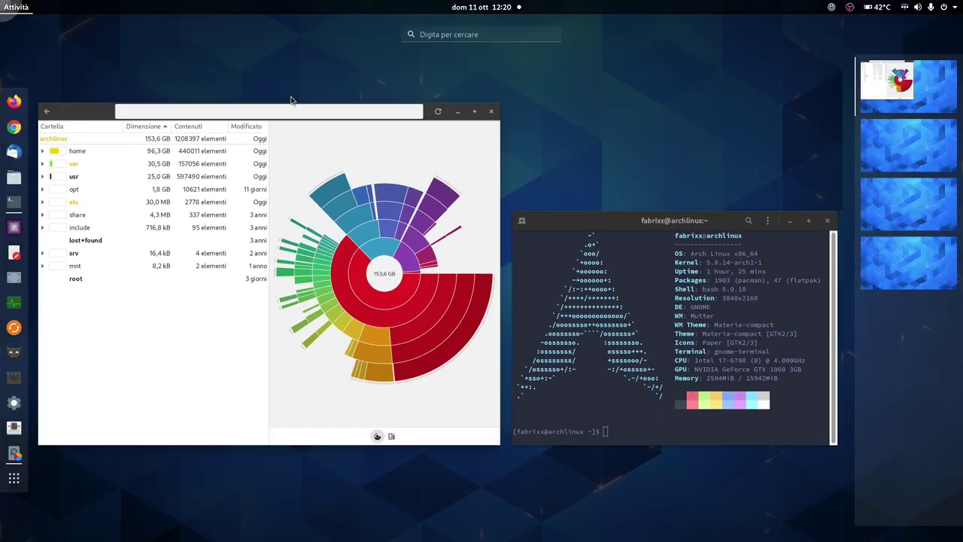
pyautogui.click(71, 133)
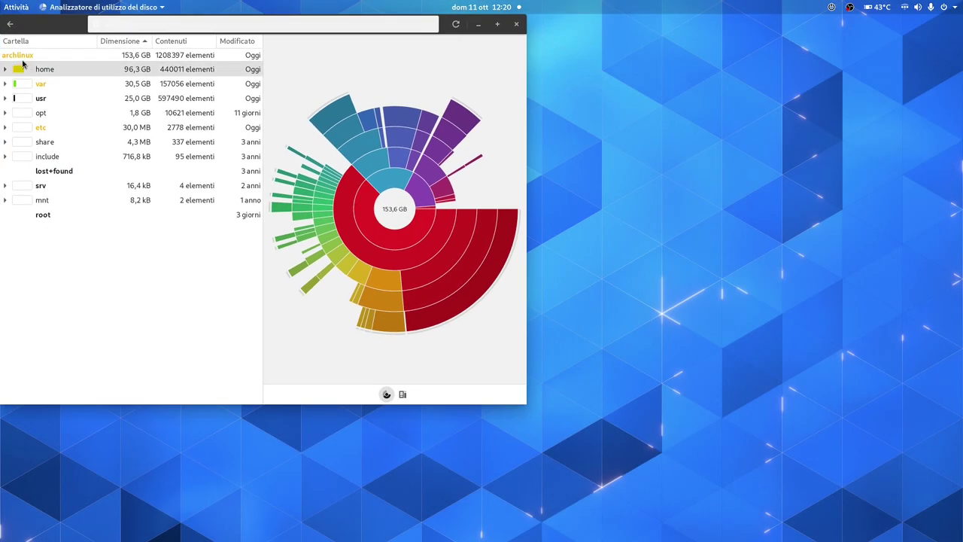
pyautogui.click(9, 23)
pyautogui.click(135, 93)
# Close the terminal window and launch Firefox.
pyautogui.press('super')
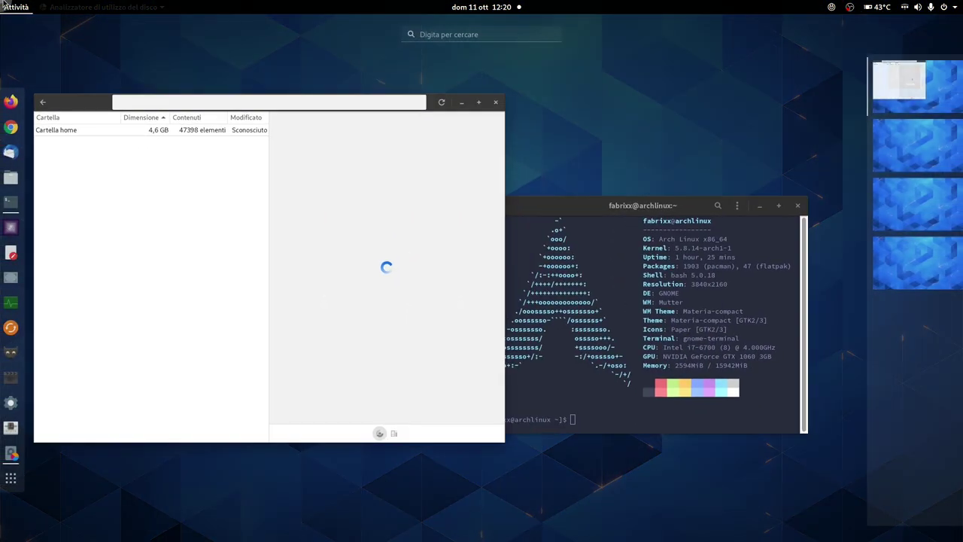
pyautogui.click(838, 210)
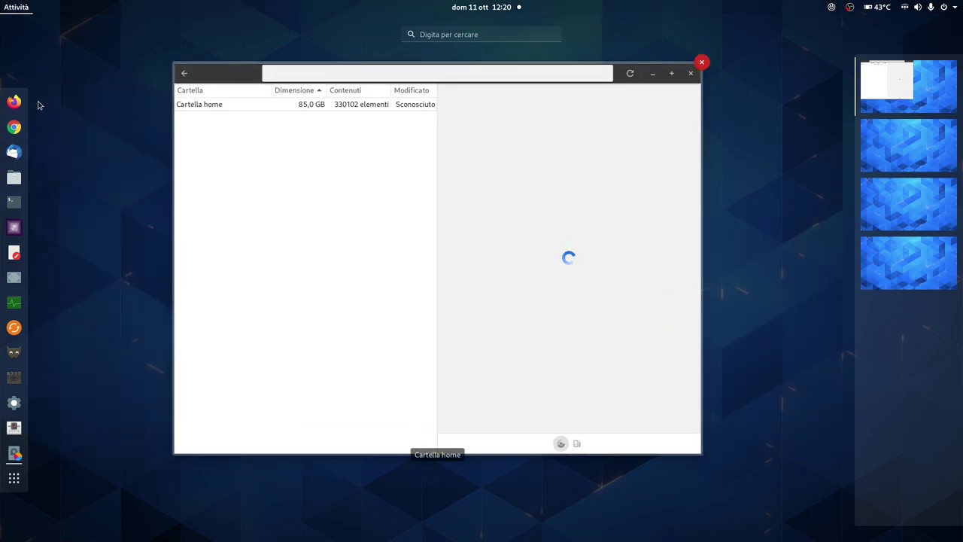
pyautogui.click(13, 102)
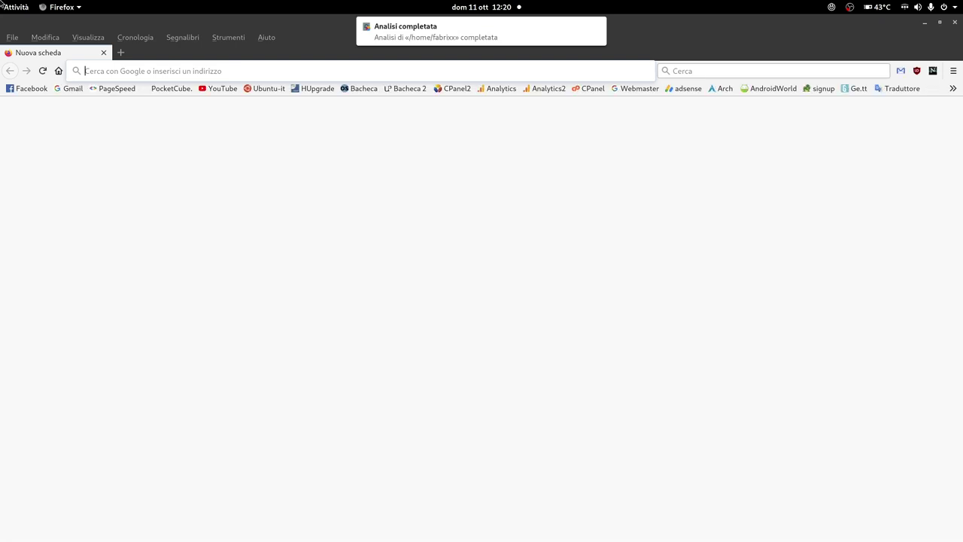
# Display the version information for Firefox Nightly.
pyautogui.press('super')
pyautogui.click(505, 225)
pyautogui.click(266, 38)
pyautogui.click(280, 155)
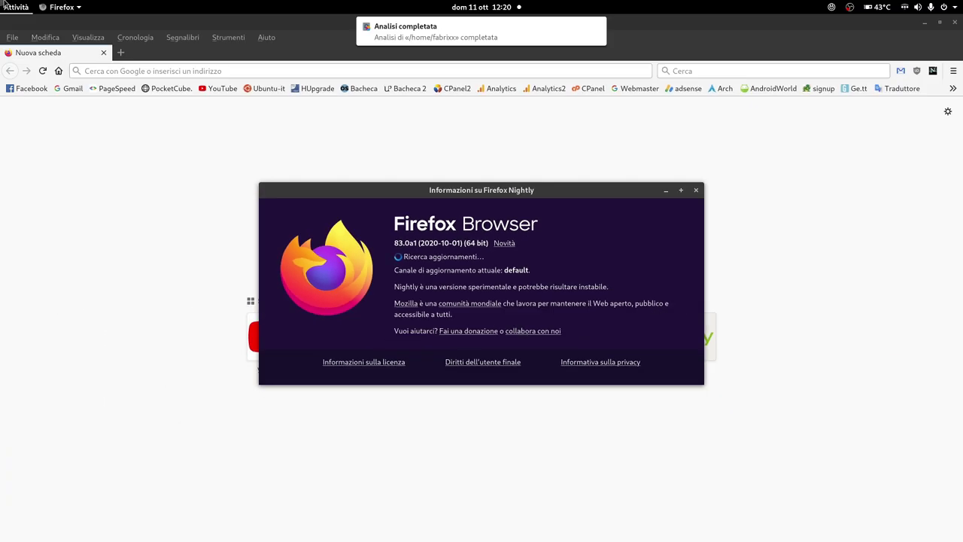
# Dismiss the Firefox information window and move the disk usage analyzer window to the second workspace.
pyautogui.press('super')
pyautogui.click(743, 384)
pyautogui.moveTo(466, 184); pyautogui.dragTo(886, 184)
pyautogui.moveTo(602, 160); pyautogui.dragTo(604, 239)
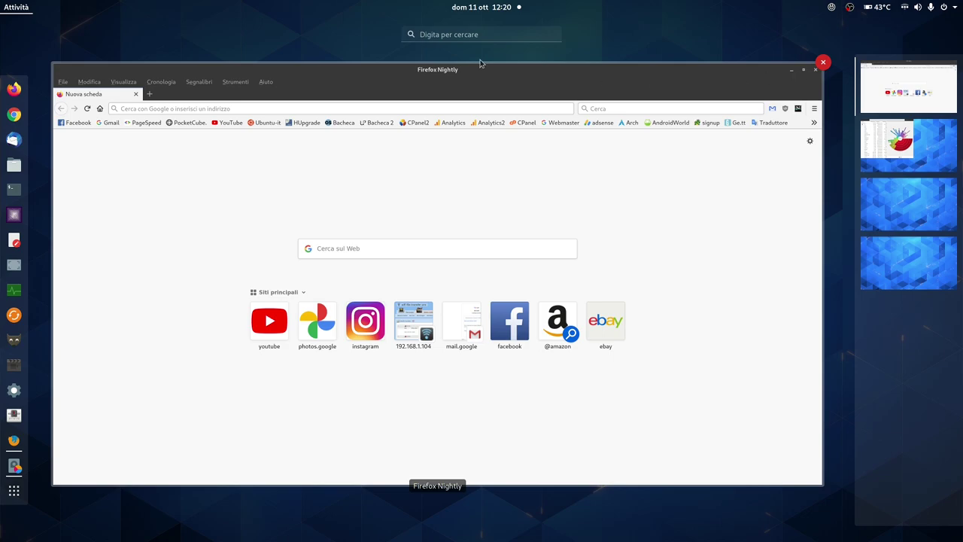
# Search the installed applications for "cal" and launch Calcolatrice.
pyautogui.click(594, 79)
pyautogui.press('super')
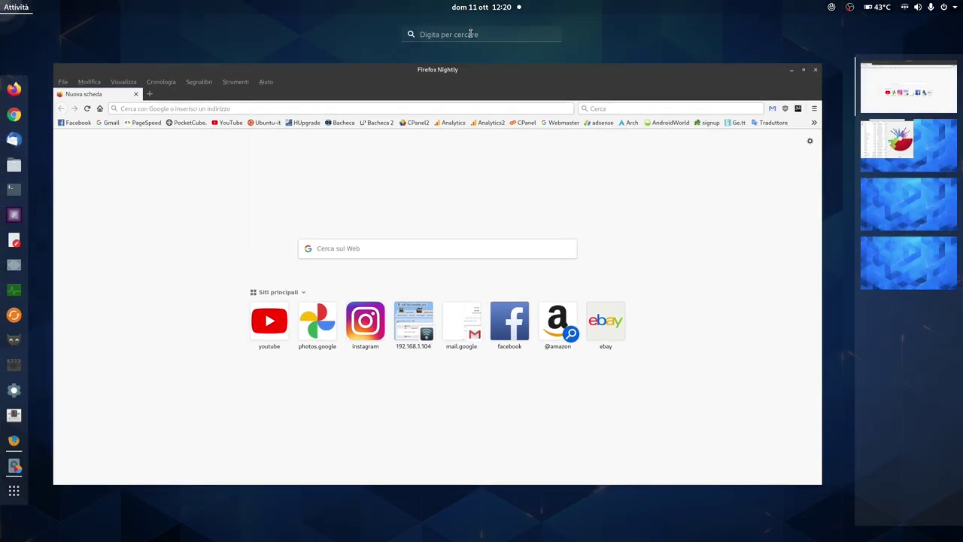
pyautogui.write('cal')
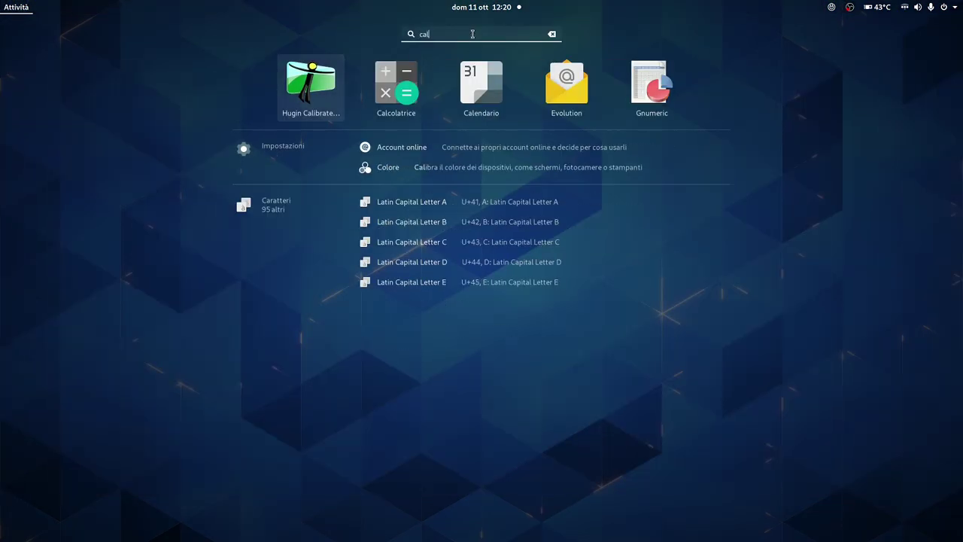
pyautogui.click(374, 93)
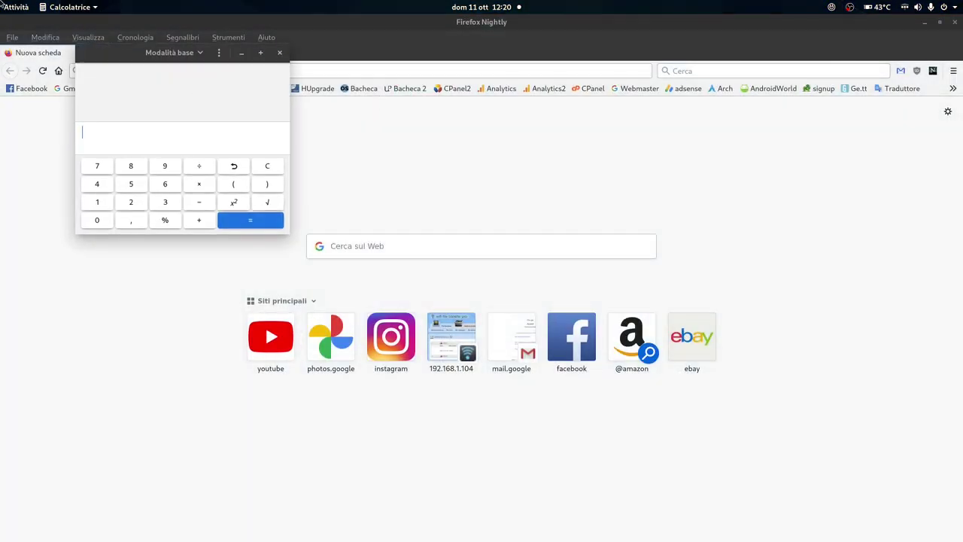
# Move the calculator window to the third workspace in the activities overview.
pyautogui.press('super')
pyautogui.moveTo(102, 317); pyautogui.dragTo(699, 350)
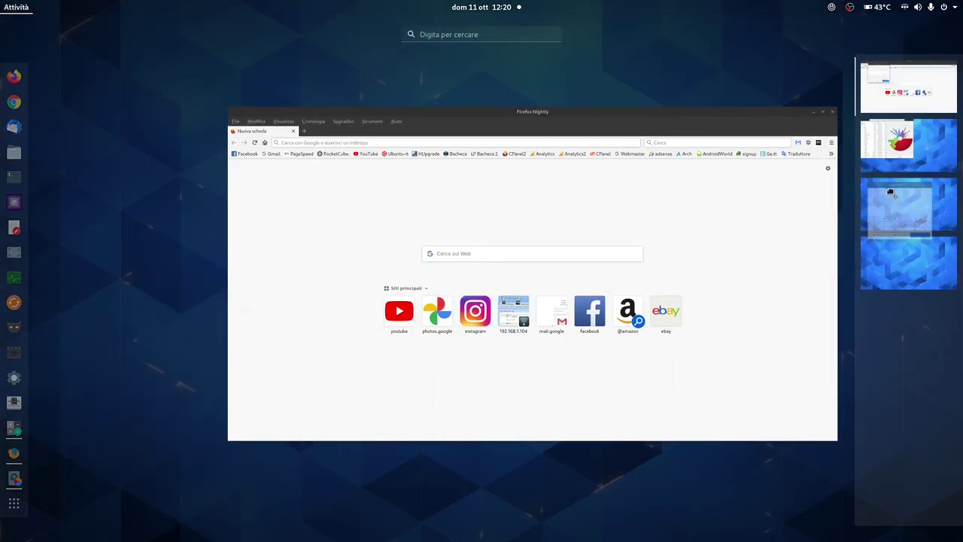
pyautogui.moveTo(891, 194); pyautogui.dragTo(891, 194)
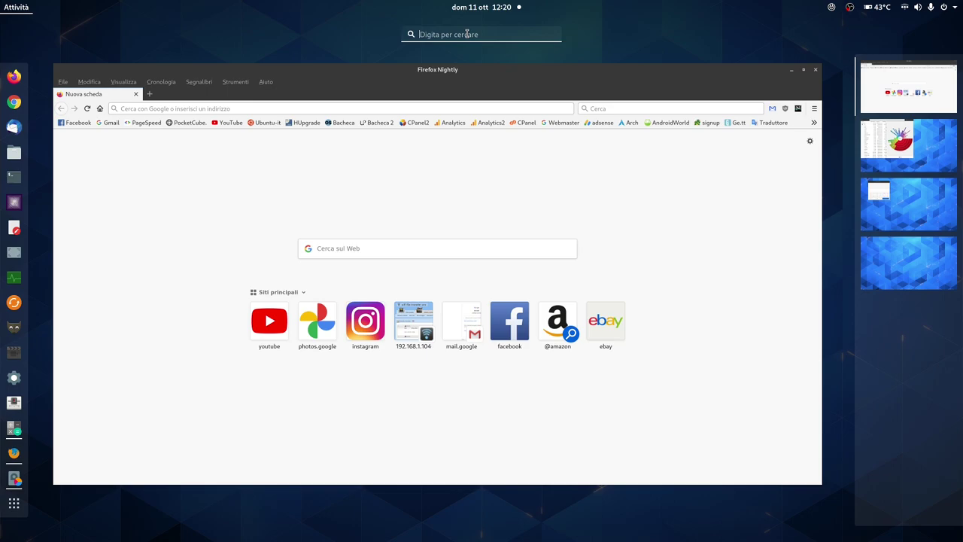
# Search for "ged" and launch the Editor di testo application.
pyautogui.write('ged')
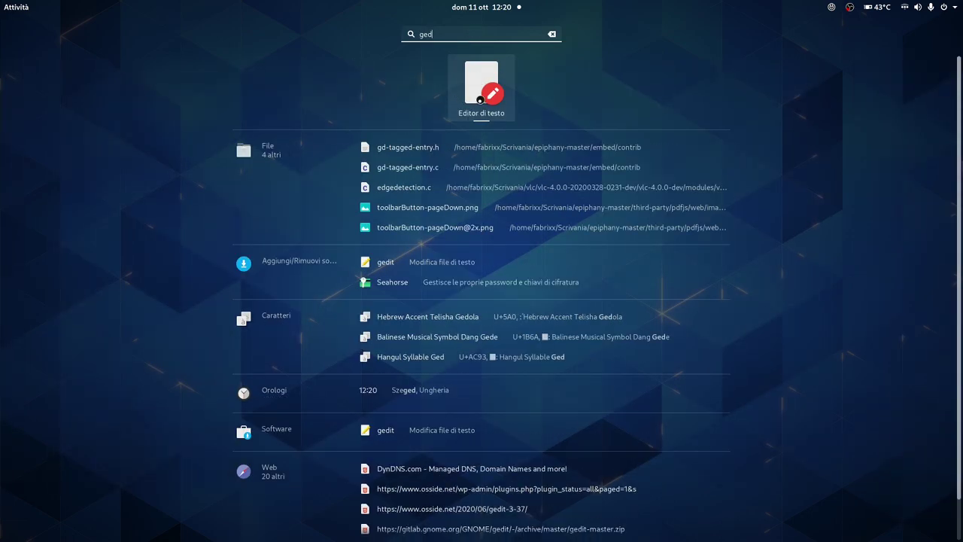
pyautogui.press('Return')
pyautogui.press('super')
pyautogui.press('super')
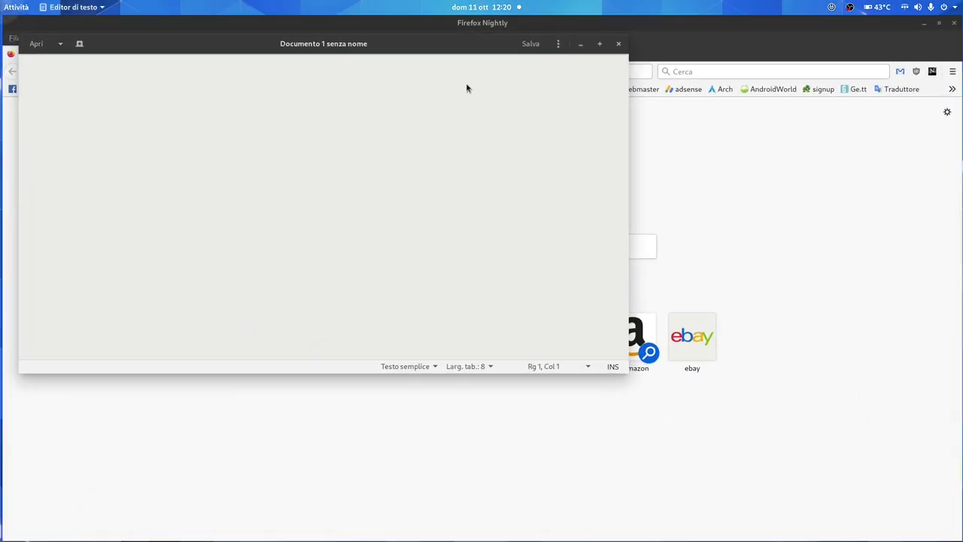
# Display the version information of the gedit text editor.
pyautogui.click(560, 42)
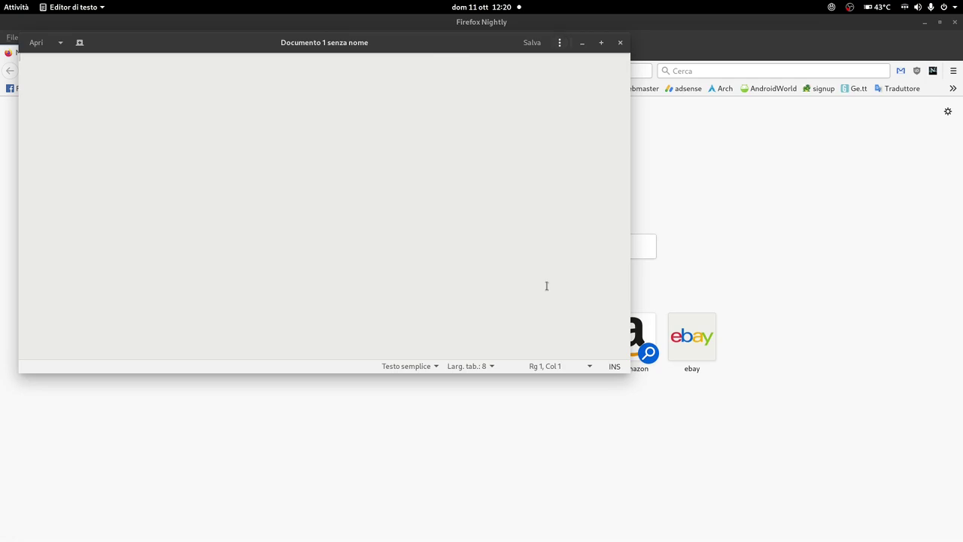
pyautogui.click(547, 284)
pyautogui.press('super')
pyautogui.click(337, 250)
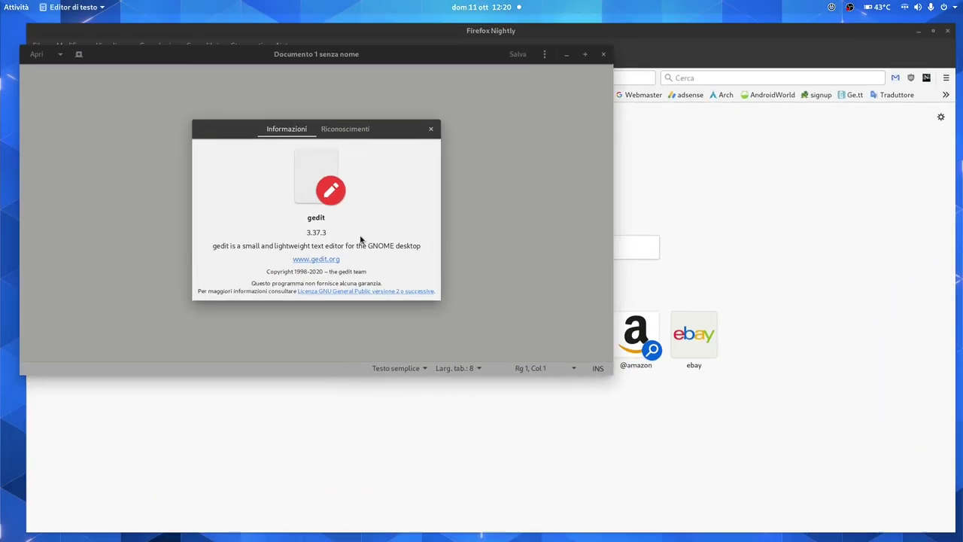
# Dismiss the gedit information dialog and close the empty text editor window.
pyautogui.click(424, 134)
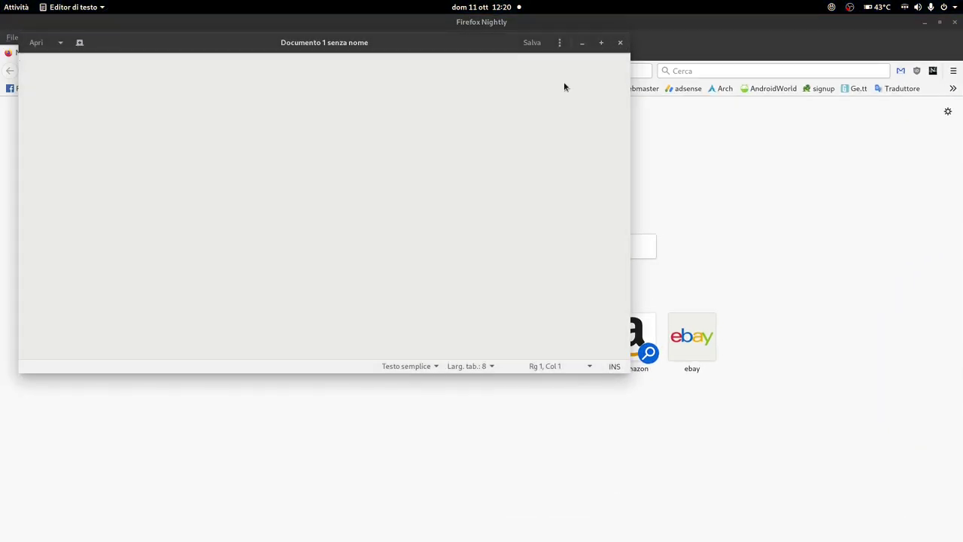
pyautogui.click(620, 42)
# Move the disk usage analyzer window from the second workspace back to the first one.
pyautogui.press('super')
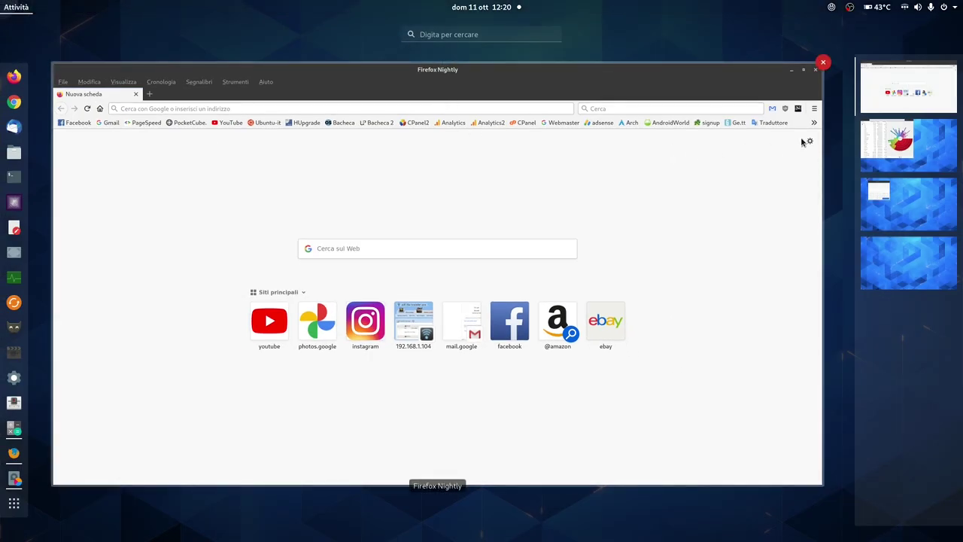
pyautogui.click(894, 144)
pyautogui.click(906, 87)
pyautogui.moveTo(894, 143); pyautogui.dragTo(903, 84)
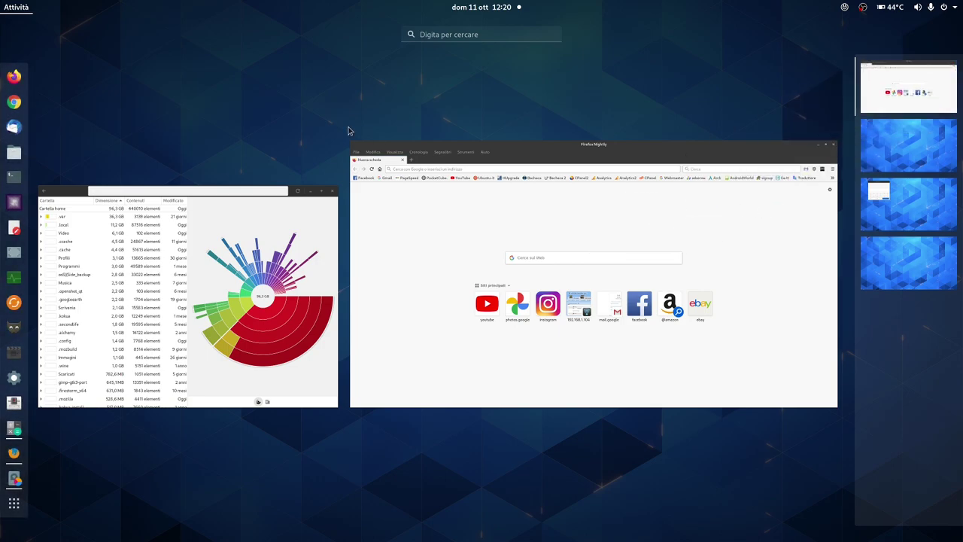
# Search for "gimp", launch GNU Image Manipulation Program and bring its window to the front.
pyautogui.write('gimp')
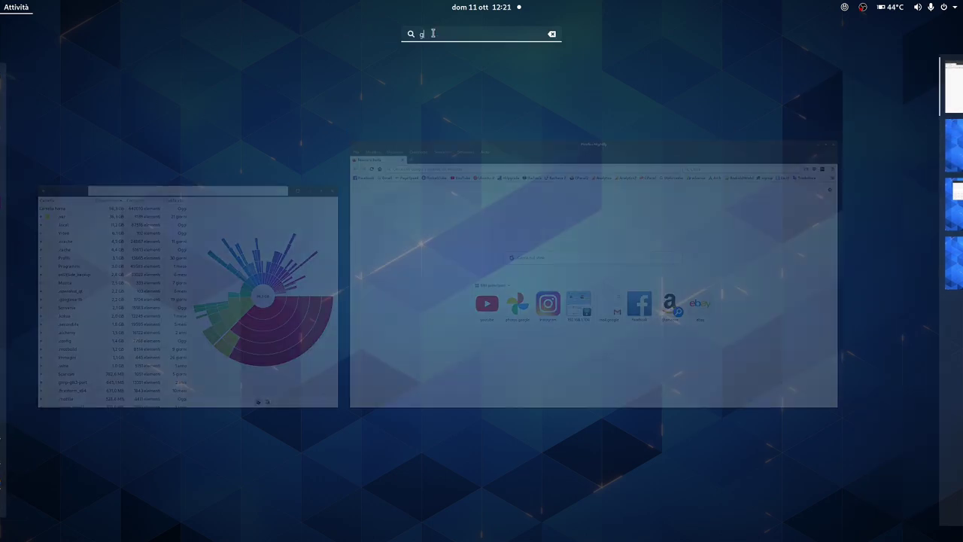
pyautogui.click(467, 85)
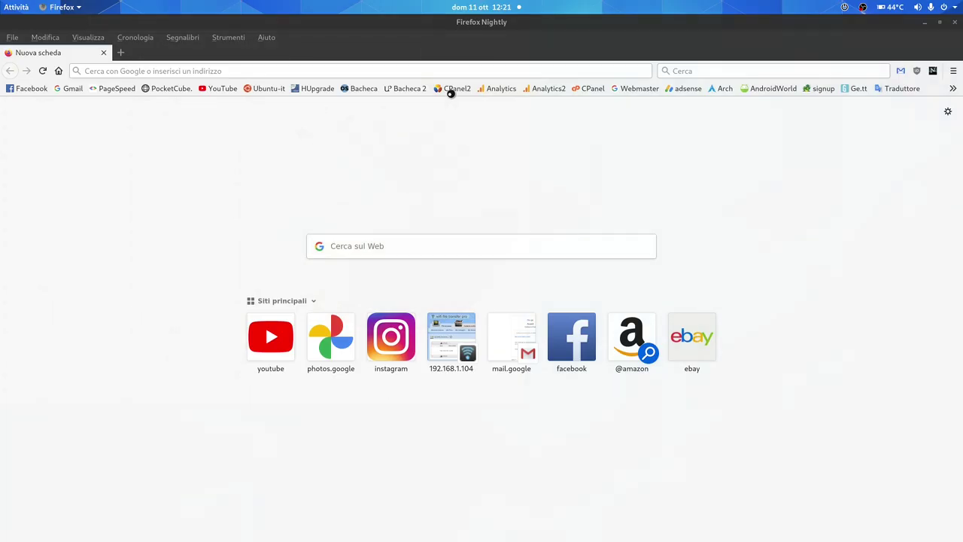
pyautogui.press('super')
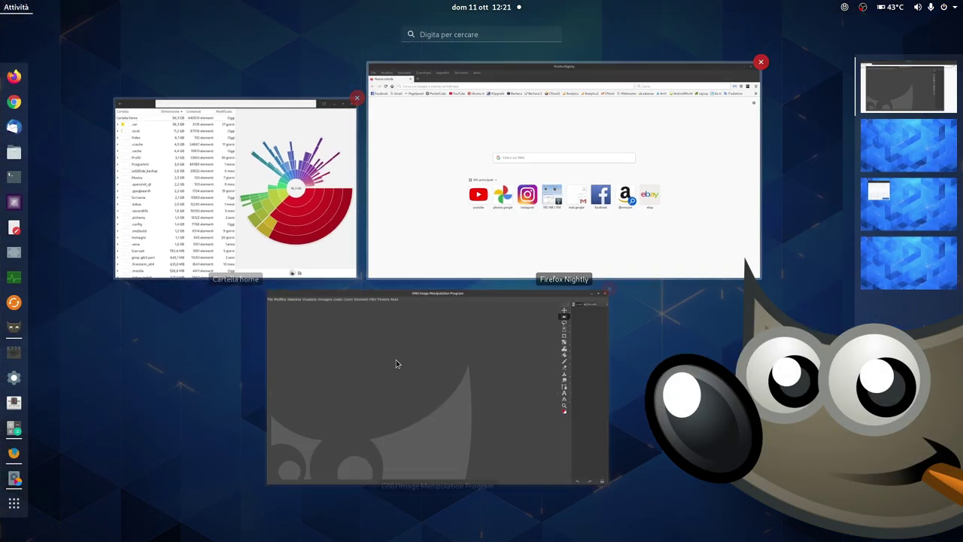
pyautogui.click(396, 360)
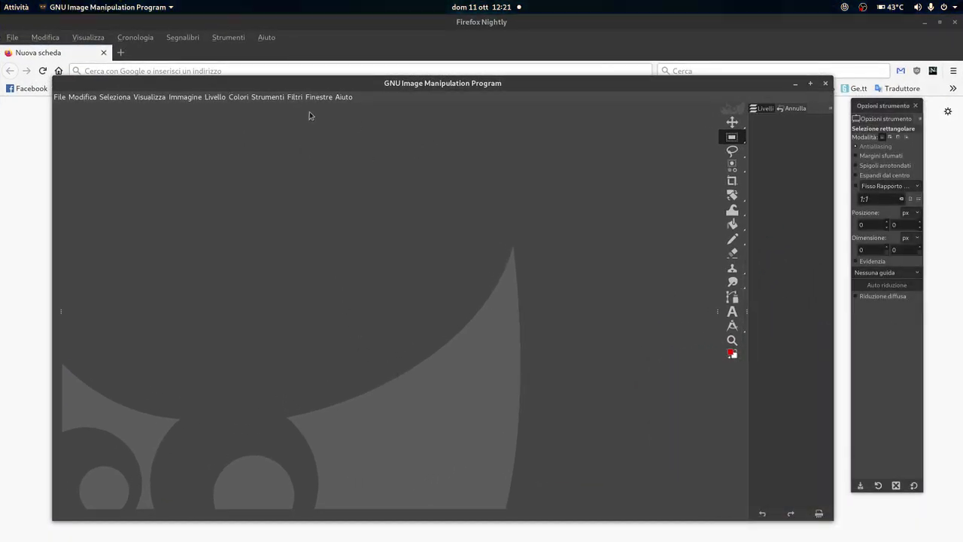
# Launch Monitor di sistema, view its File system page and return to the Risorse graphs.
pyautogui.press('super')
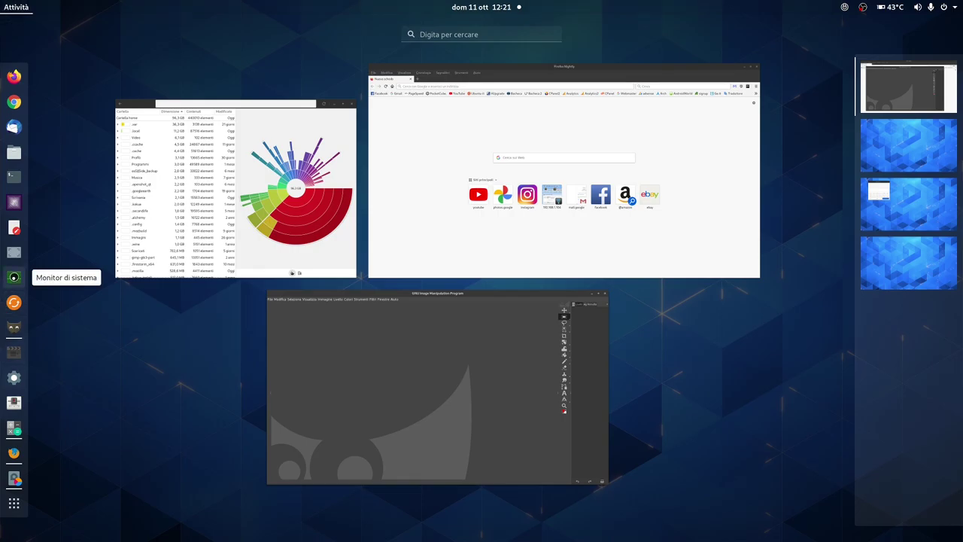
pyautogui.click(14, 277)
pyautogui.press('super')
pyautogui.click(316, 197)
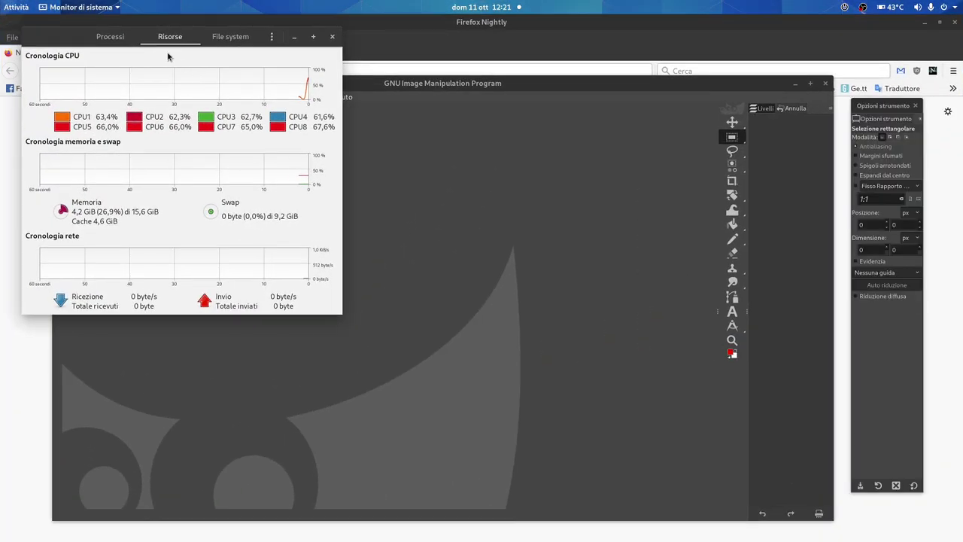
pyautogui.click(220, 36)
pyautogui.click(160, 36)
# Launch the screenshot tool and move its window to the second workspace.
pyautogui.moveTo(3, 4)
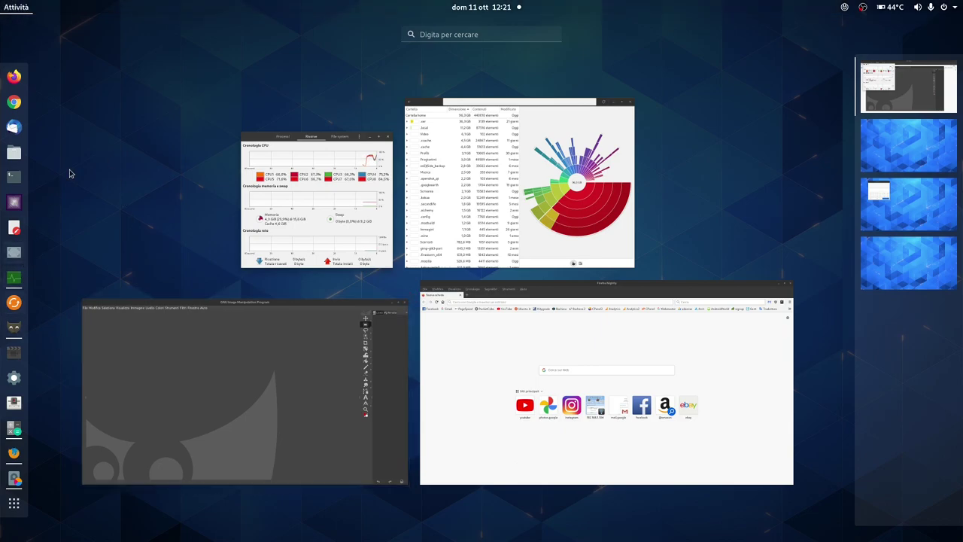
pyautogui.click(17, 256)
pyautogui.press('super')
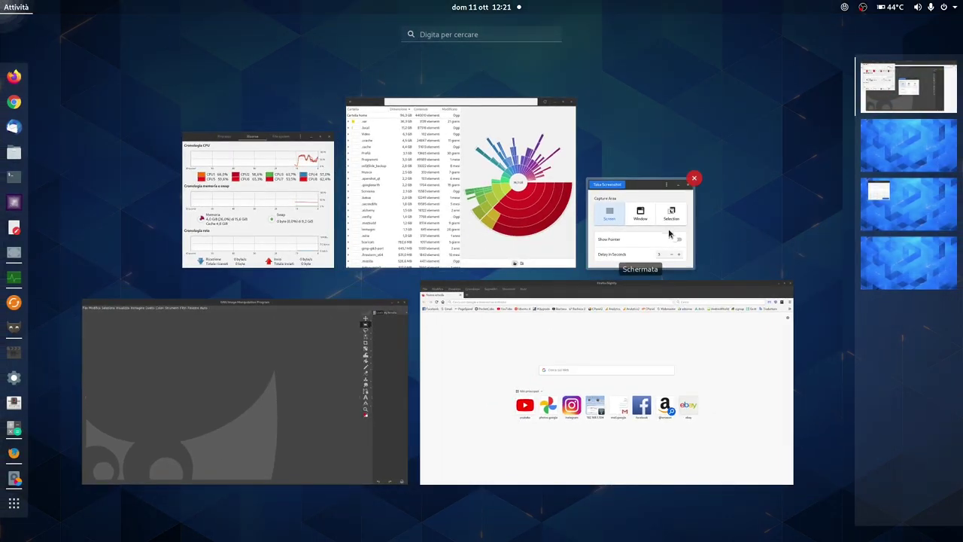
pyautogui.moveTo(674, 237); pyautogui.dragTo(908, 147)
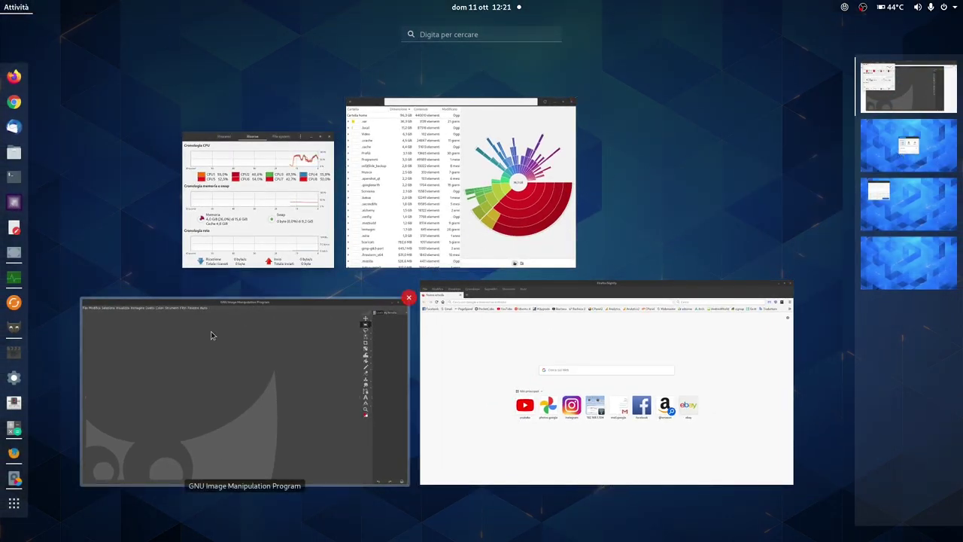
# Open the "test" app folder on the last page of the application grid.
pyautogui.click(14, 505)
pyautogui.scroll(-2, 494, 413)
pyautogui.scroll(-3, 494, 413)
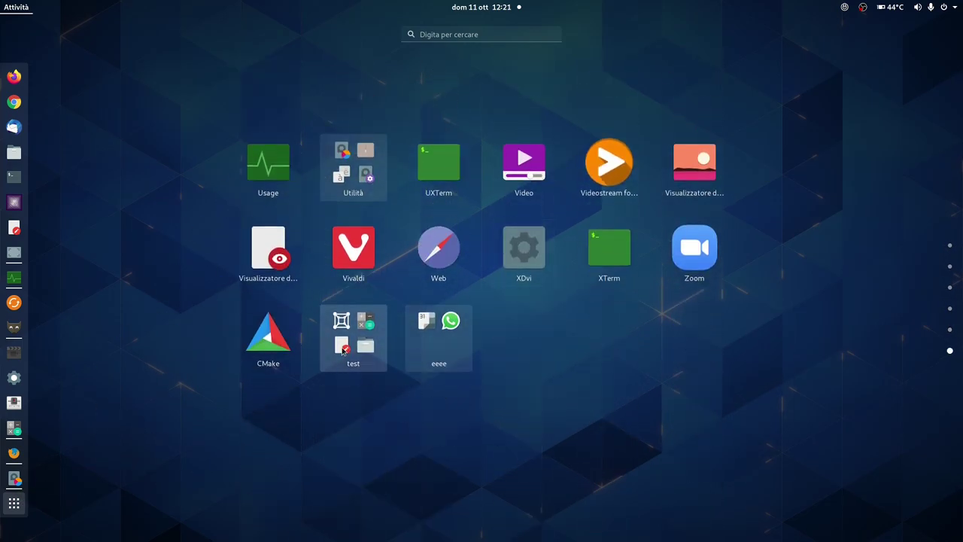
pyautogui.click(342, 354)
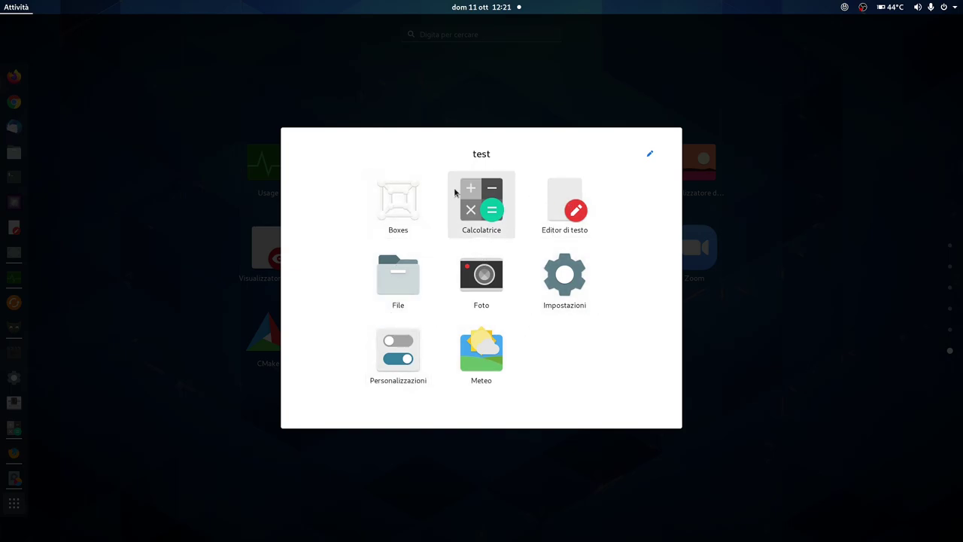
# Launch Boxes, bring its window to the front and display its version information.
pyautogui.press('super')
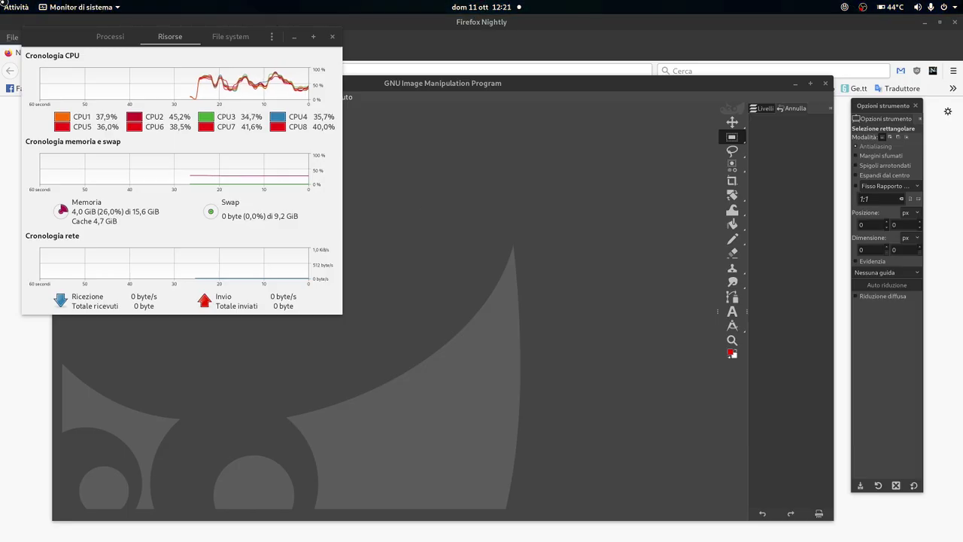
pyautogui.press('super')
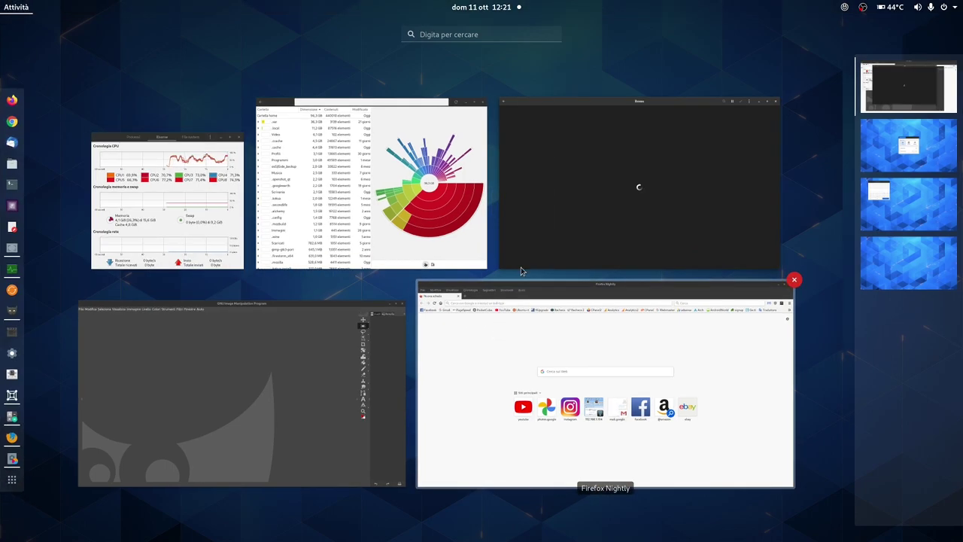
pyautogui.click(519, 263)
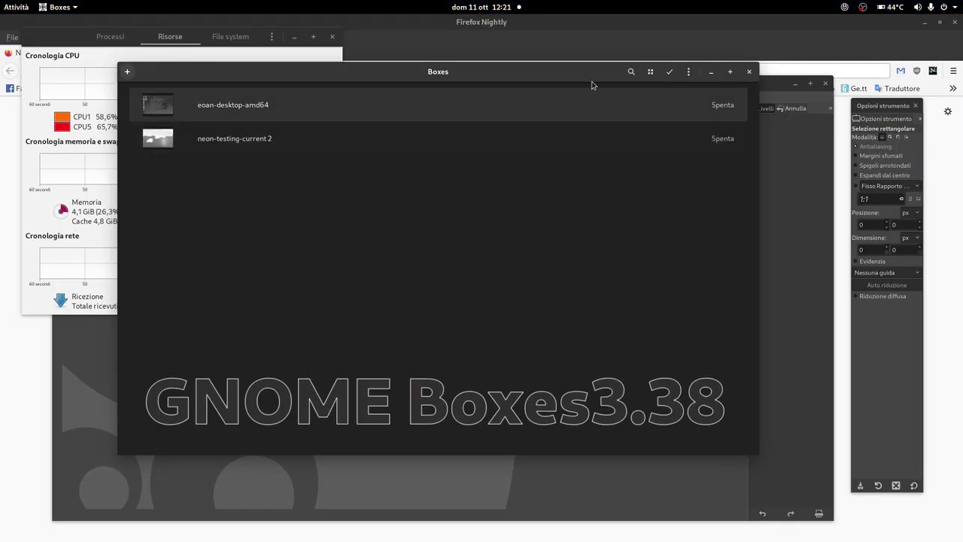
pyautogui.click(691, 131)
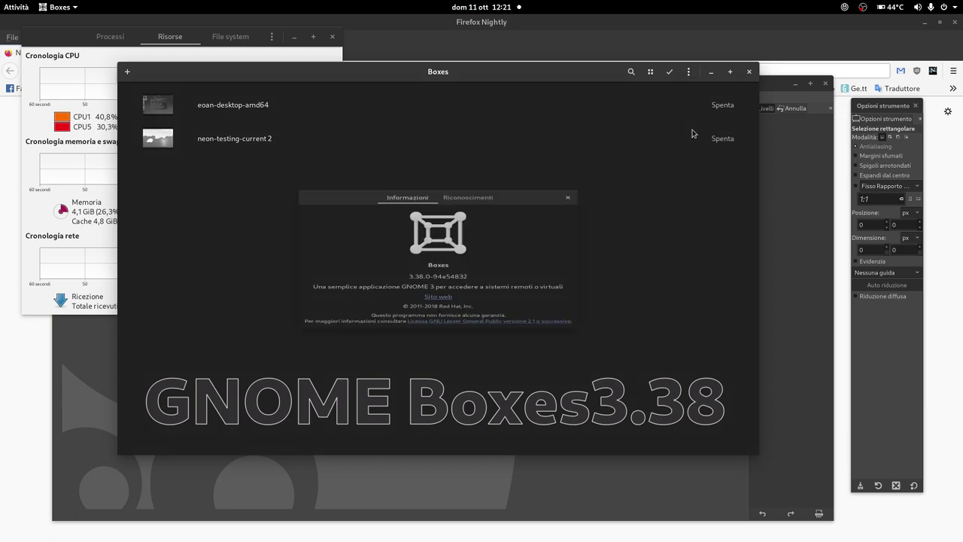
# Dismiss the Boxes information dialog and start the eoan-desktop-amd64 virtual machine.
pyautogui.click(564, 177)
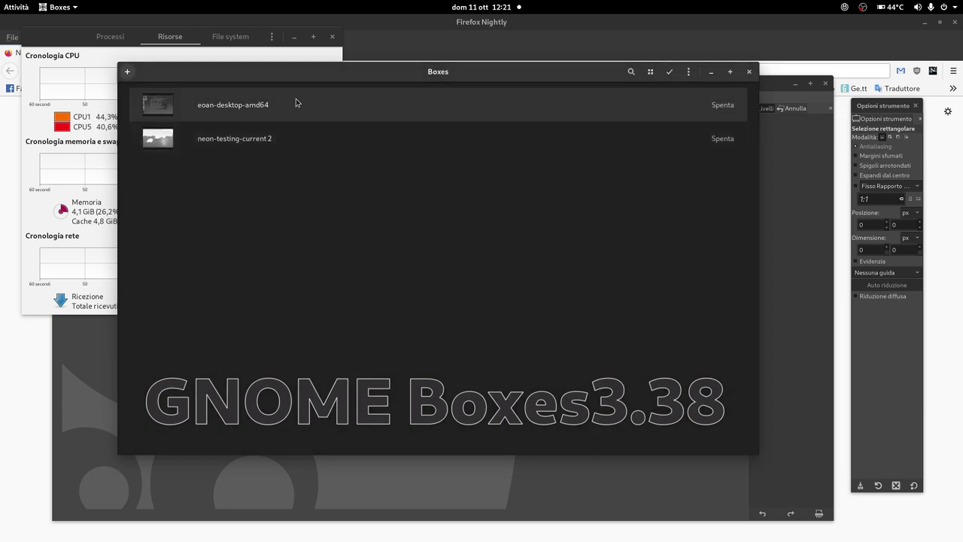
pyautogui.click(276, 120)
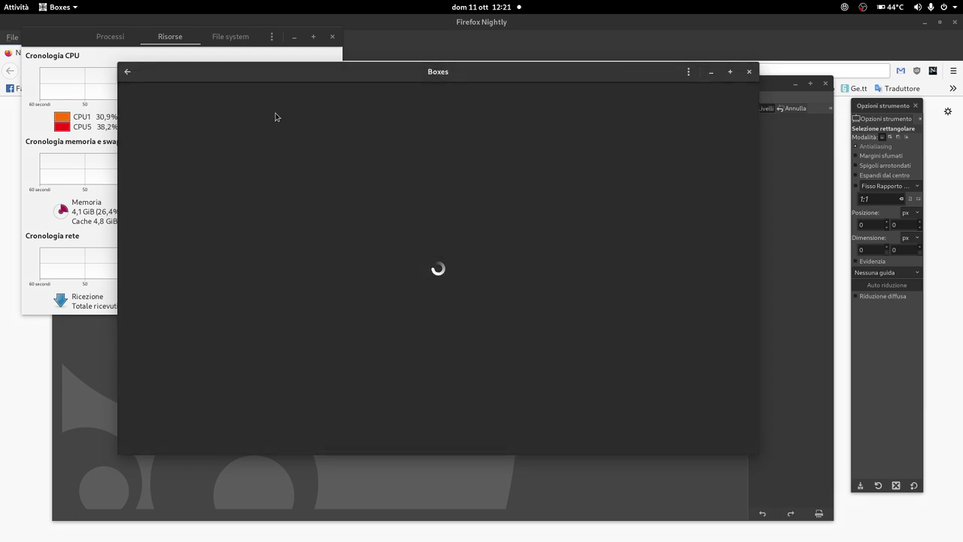
# Close the disk usage analyzer, GIMP and Firefox Nightly windows from the activities overview and return to the Boxes window.
pyautogui.press('super')
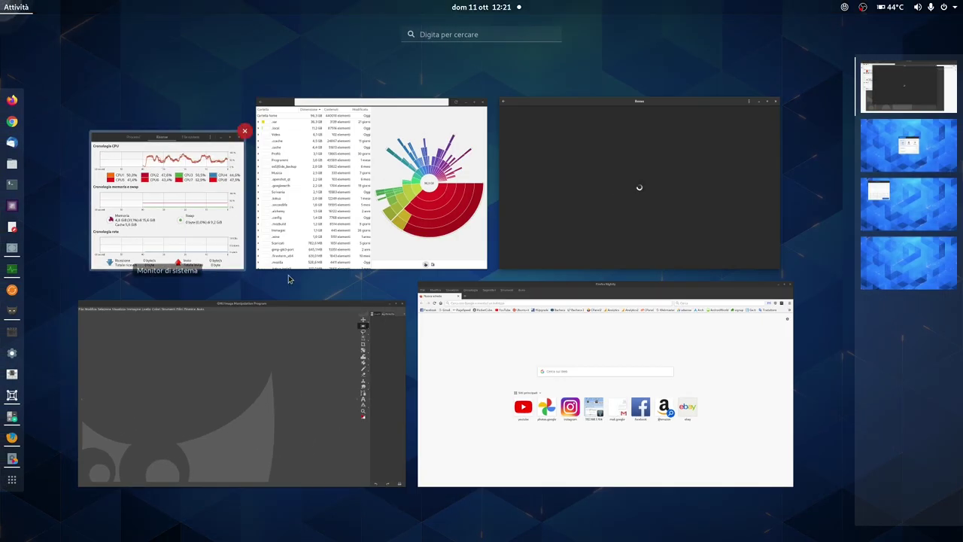
pyautogui.click(487, 96)
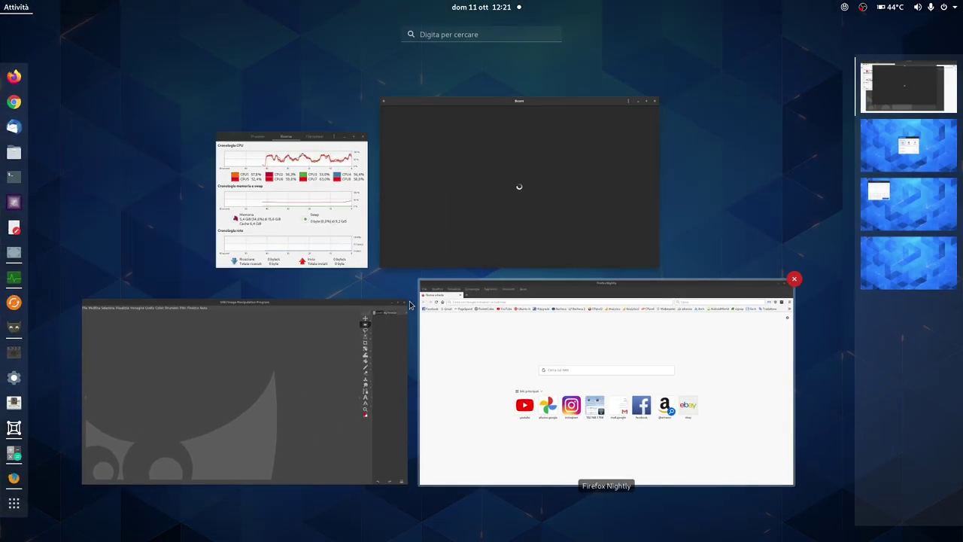
pyautogui.click(408, 299)
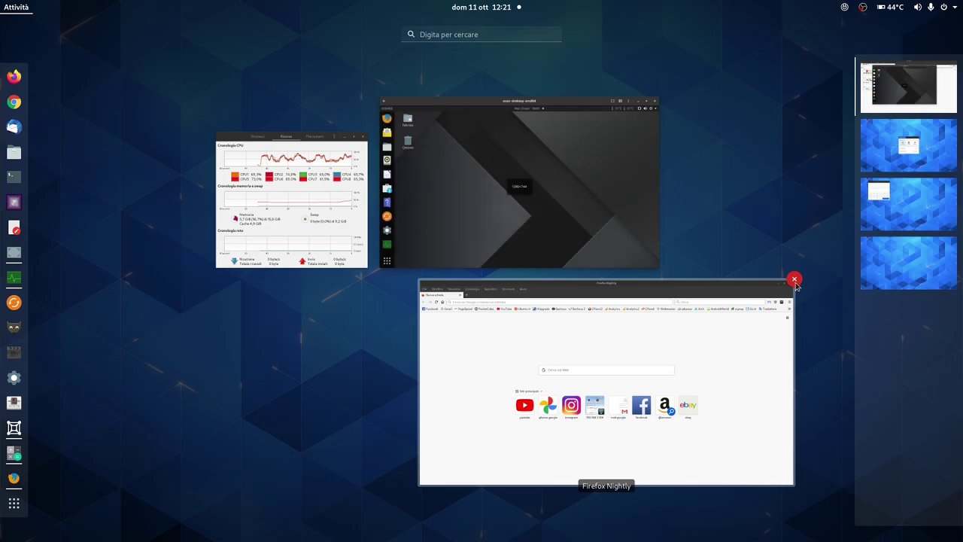
pyautogui.click(794, 279)
pyautogui.click(643, 241)
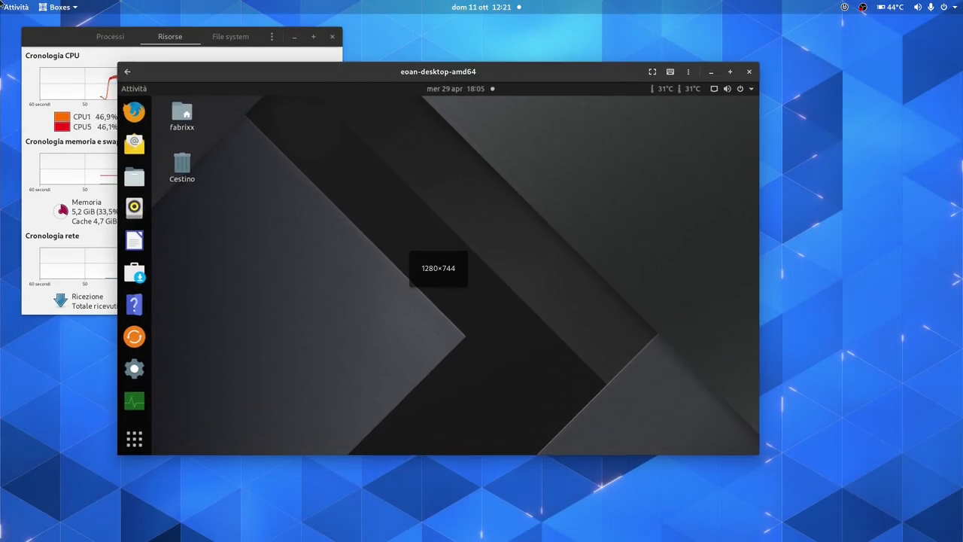
# Go back to the list of virtual machines in Boxes and reopen eoan-desktop-amd64.
pyautogui.moveTo(2, 6)
pyautogui.click(331, 133)
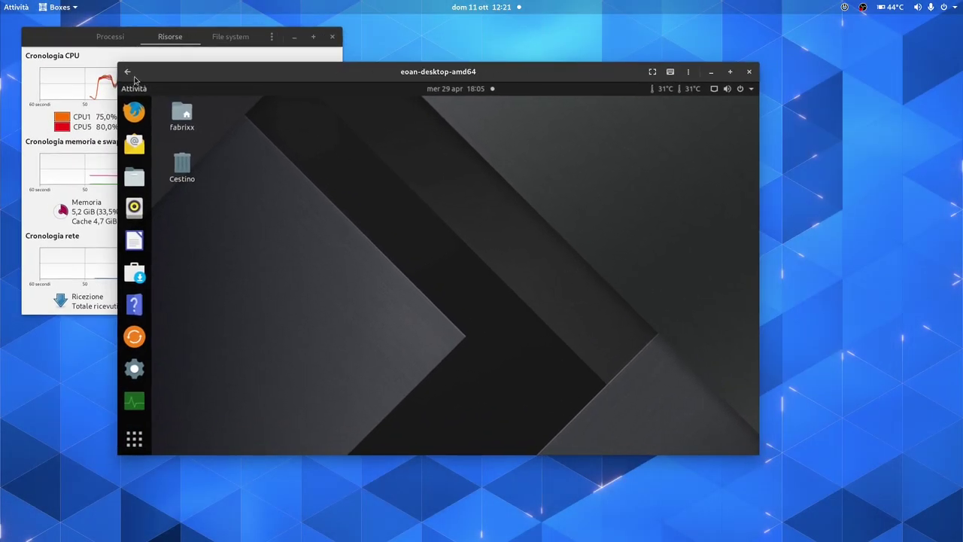
pyautogui.click(127, 72)
pyautogui.click(345, 111)
pyautogui.moveTo(2, 6)
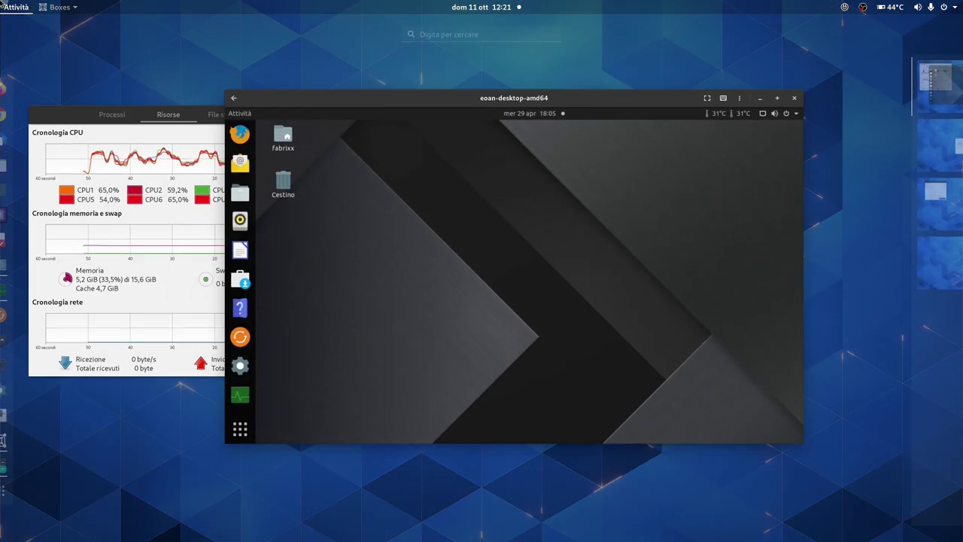
# Return to the list of virtual machines in Boxes and start neon-testing-current 2.
pyautogui.click(128, 74)
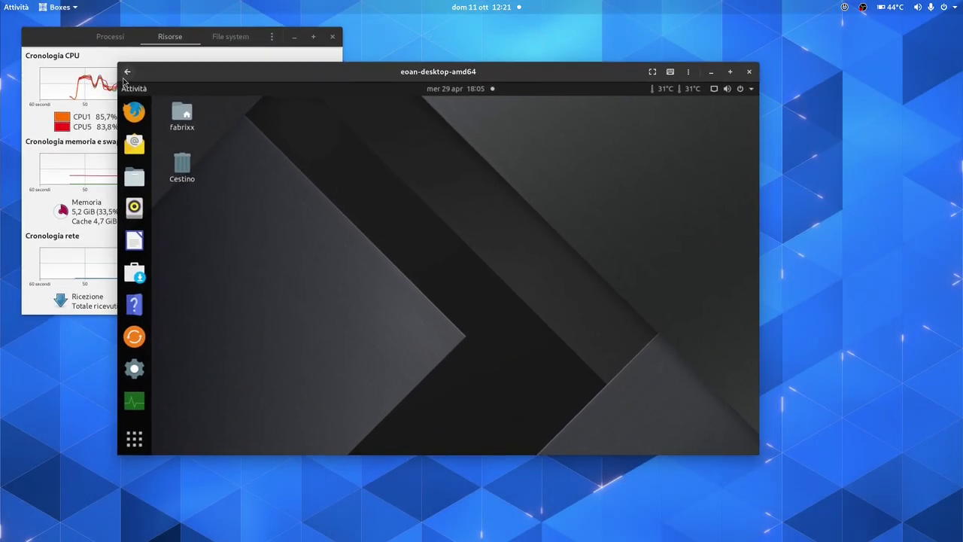
pyautogui.click(128, 73)
pyautogui.click(290, 145)
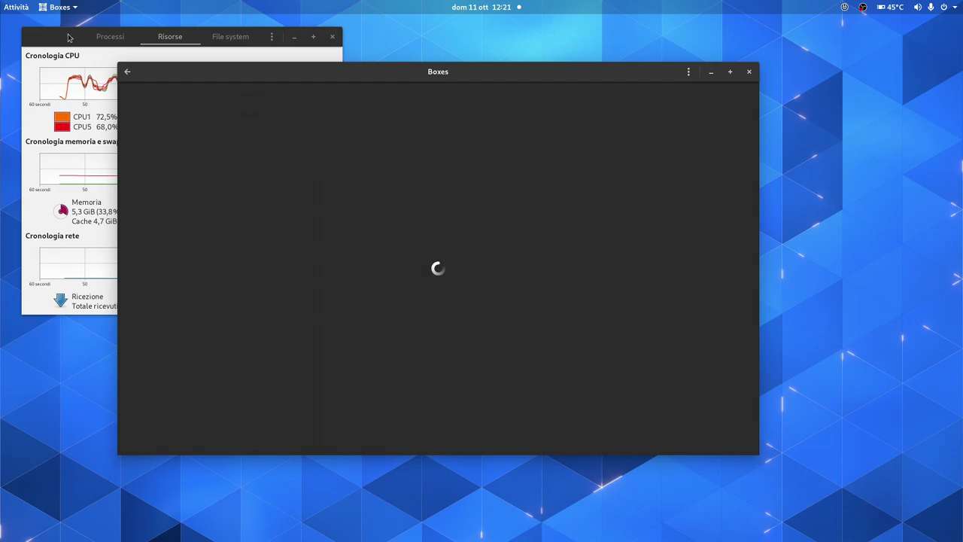
# Launch the software updater, reposition its window and browse the application categories through to Giochi.
pyautogui.moveTo(2, 4)
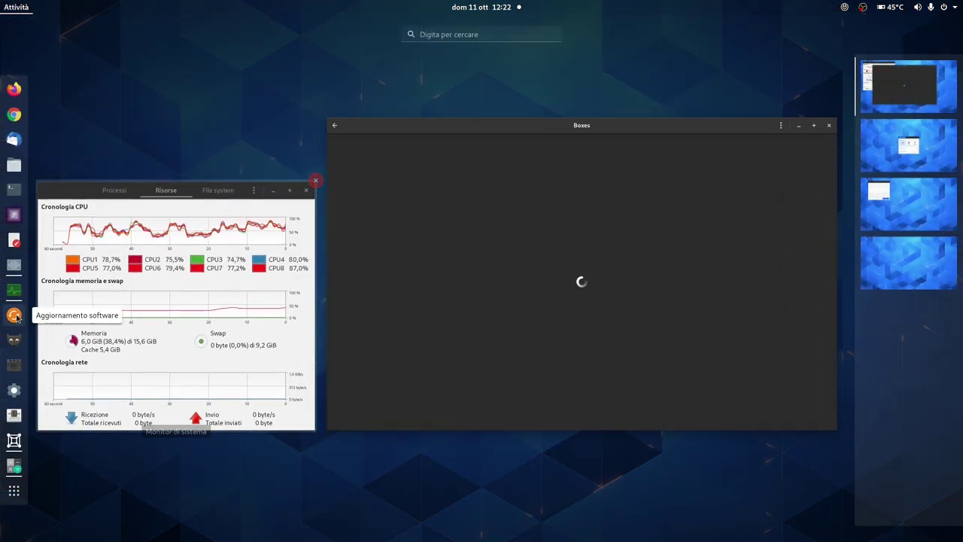
pyautogui.click(15, 316)
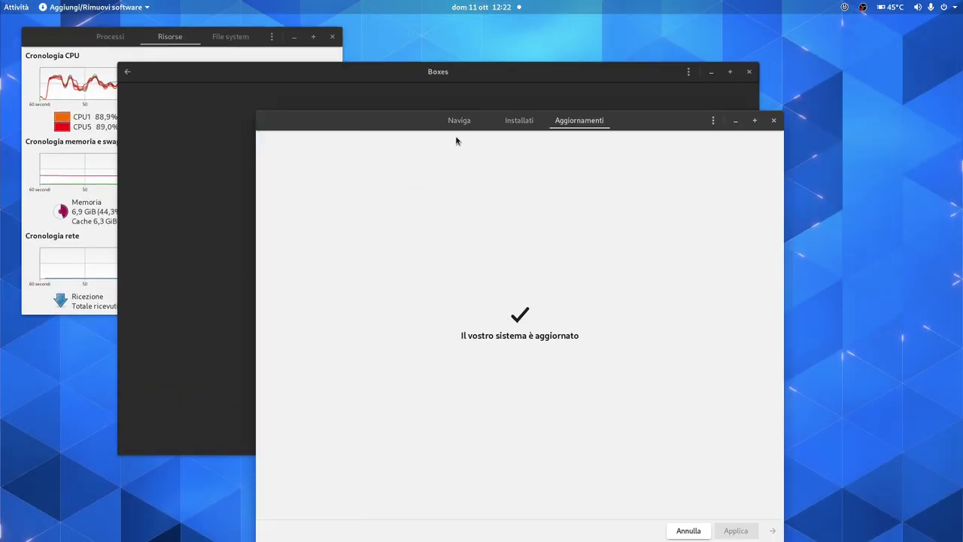
pyautogui.click(459, 120)
pyautogui.moveTo(376, 122); pyautogui.dragTo(351, 87)
pyautogui.click(258, 154)
pyautogui.click(276, 225)
pyautogui.click(250, 272)
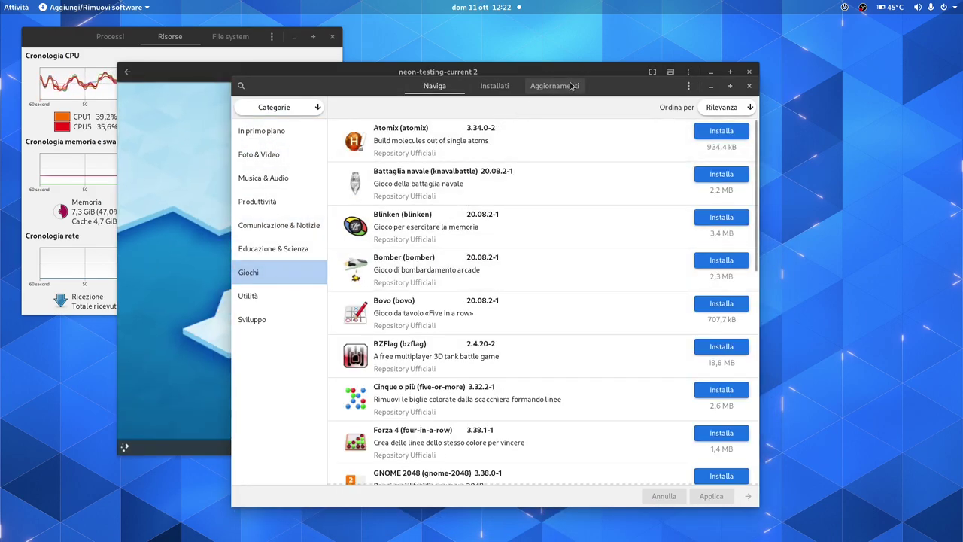
# View the available updates and the installed packages, and return to the browsing page.
pyautogui.click(568, 85)
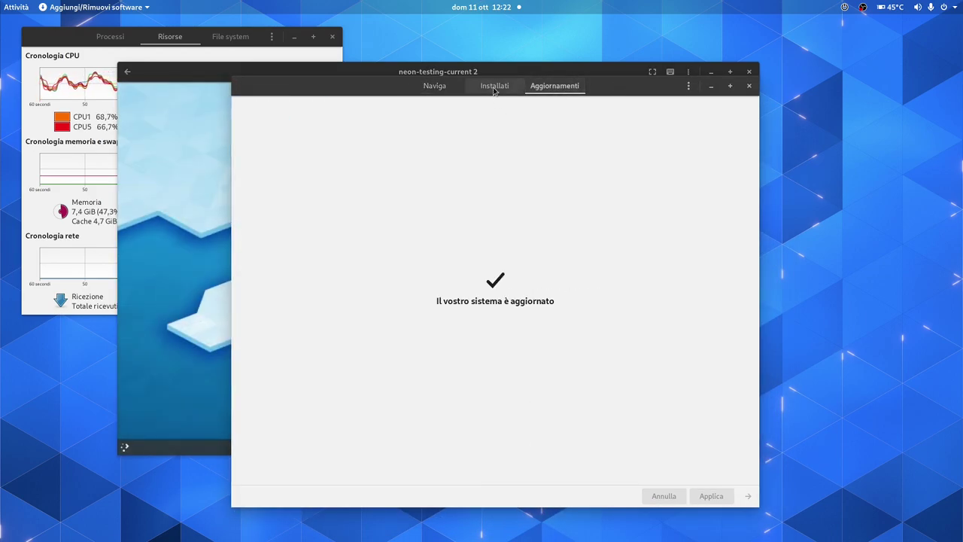
pyautogui.click(495, 88)
pyautogui.click(435, 87)
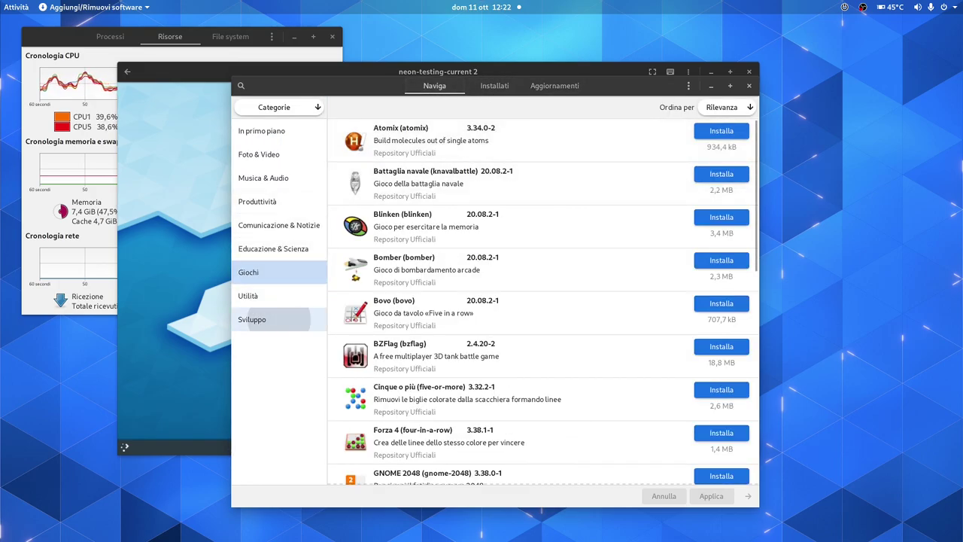
# Browse the Sviluppo category's applications and display the Pamac history.
pyautogui.click(278, 319)
pyautogui.scroll(-5, 526, 271)
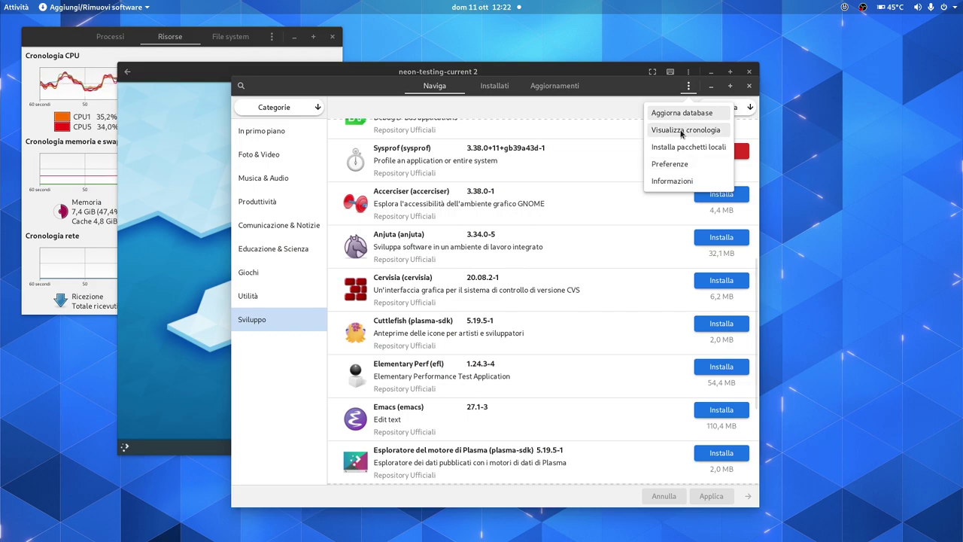
pyautogui.click(683, 134)
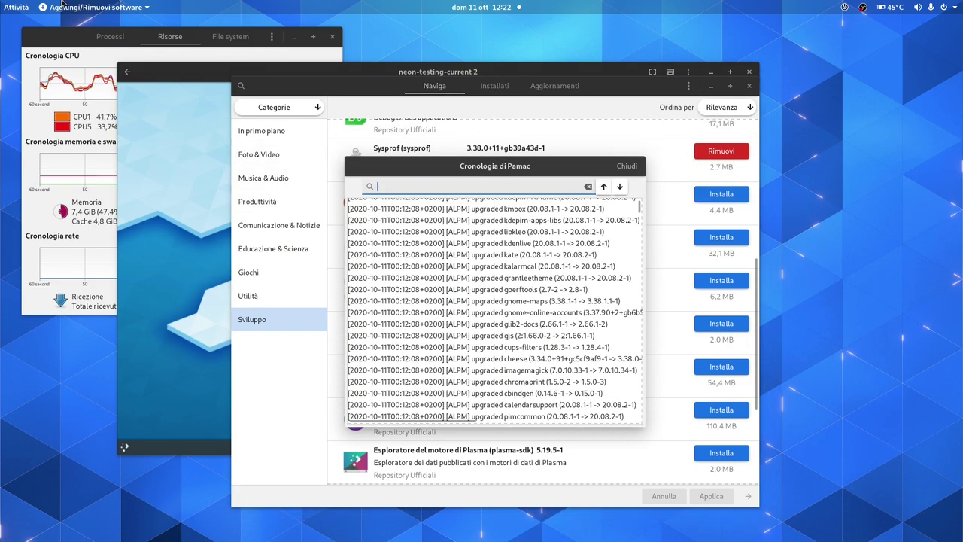
# Close the software manager, Boxes and System Monitor windows from the activities overview.
pyautogui.moveTo(0, 0)
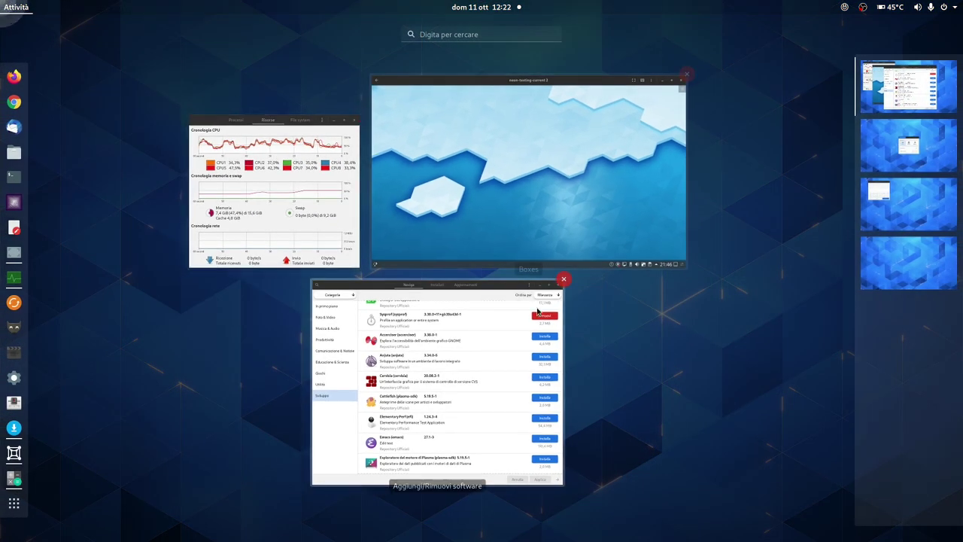
pyautogui.click(563, 278)
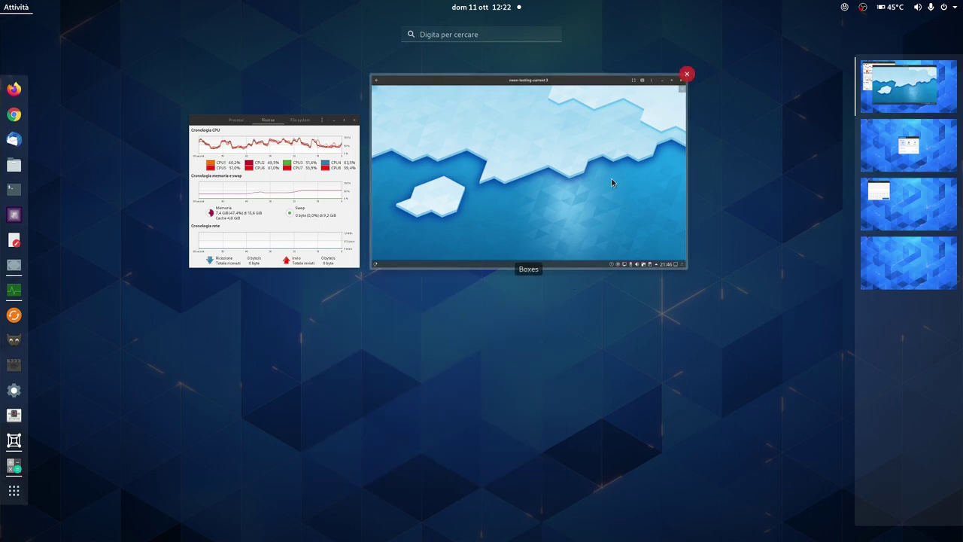
pyautogui.click(687, 76)
pyautogui.click(361, 115)
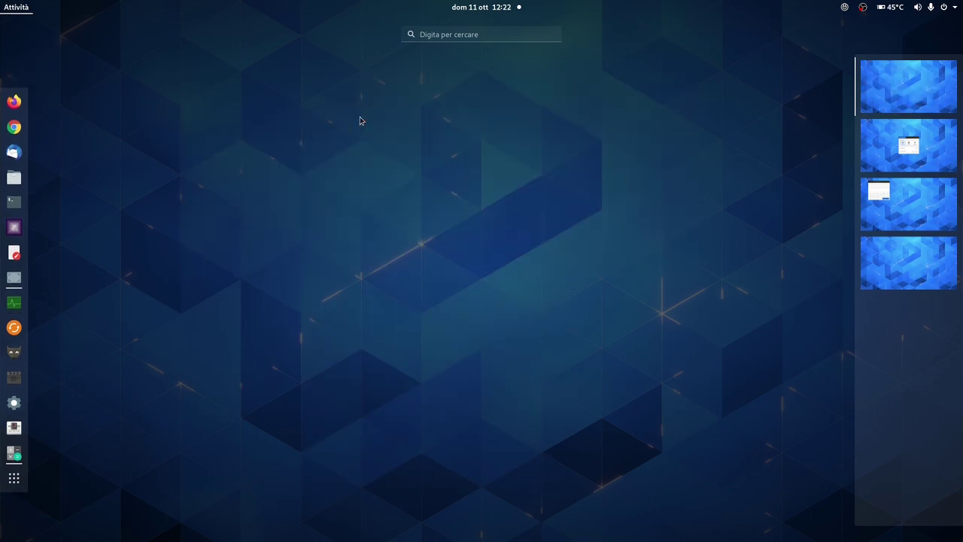
# Launch Mixxx, view its loaded interface in the overview and on the desktop, and close its window.
pyautogui.click(14, 426)
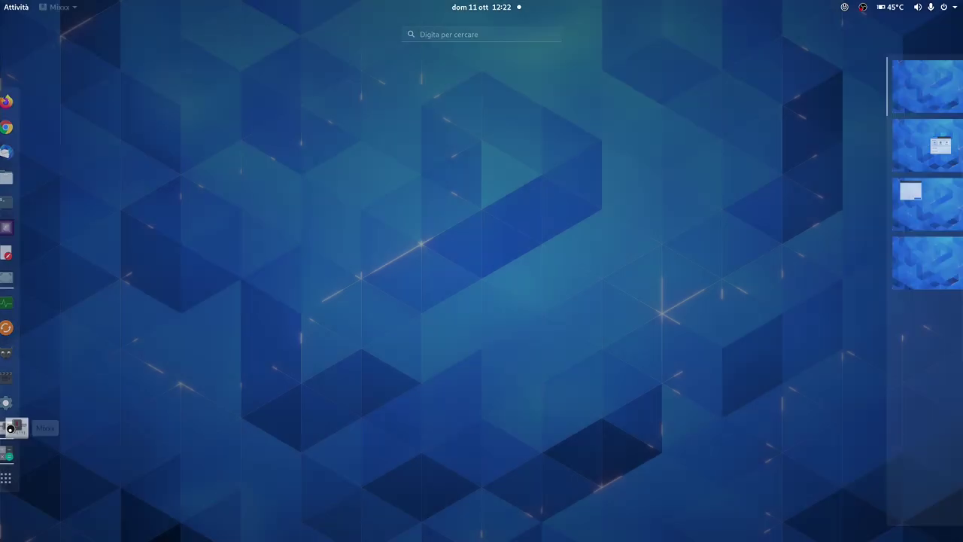
pyautogui.moveTo(2, 1)
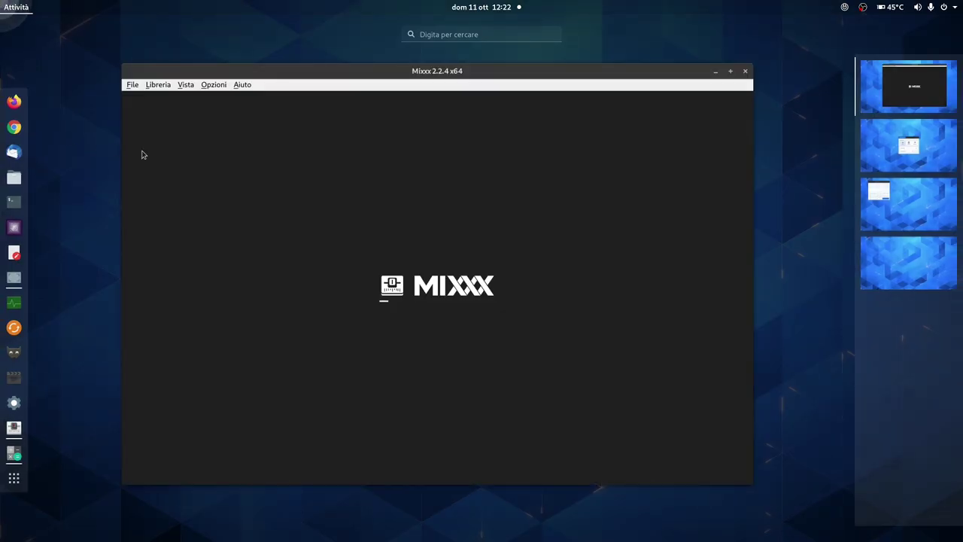
pyautogui.click(336, 161)
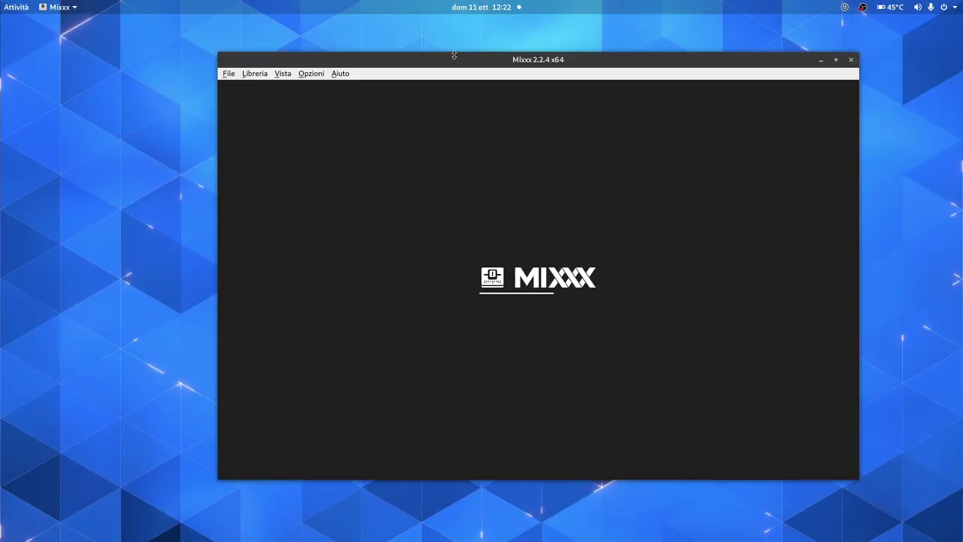
pyautogui.moveTo(0, 0)
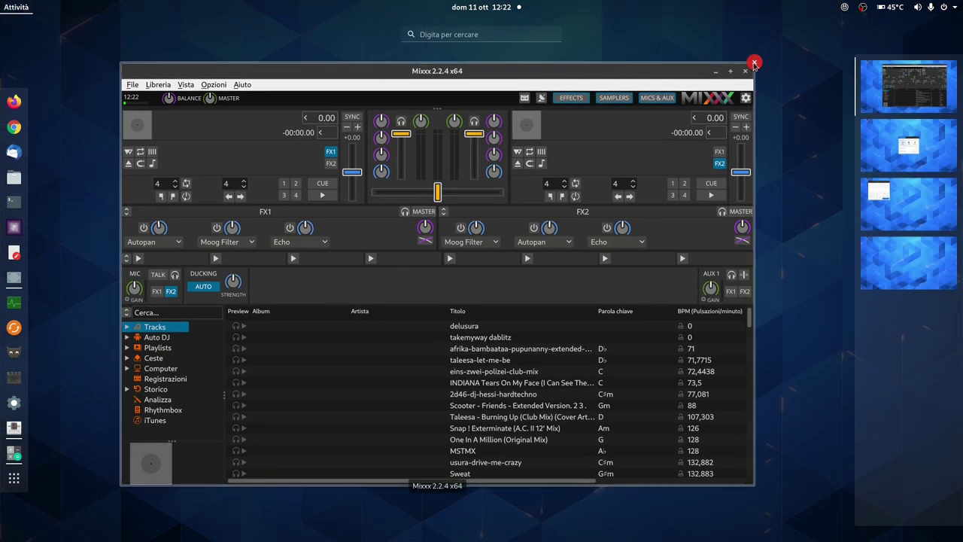
pyautogui.click(289, 133)
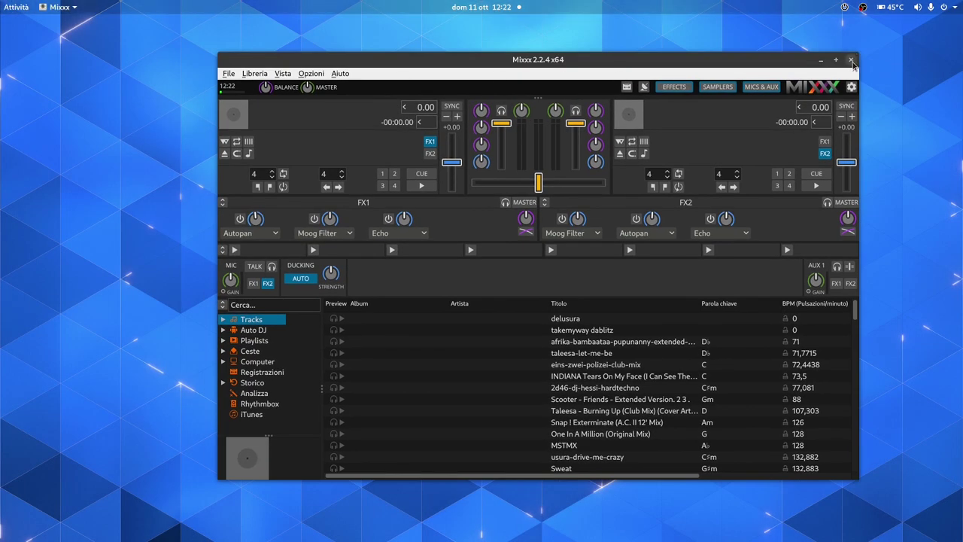
pyautogui.press('super')
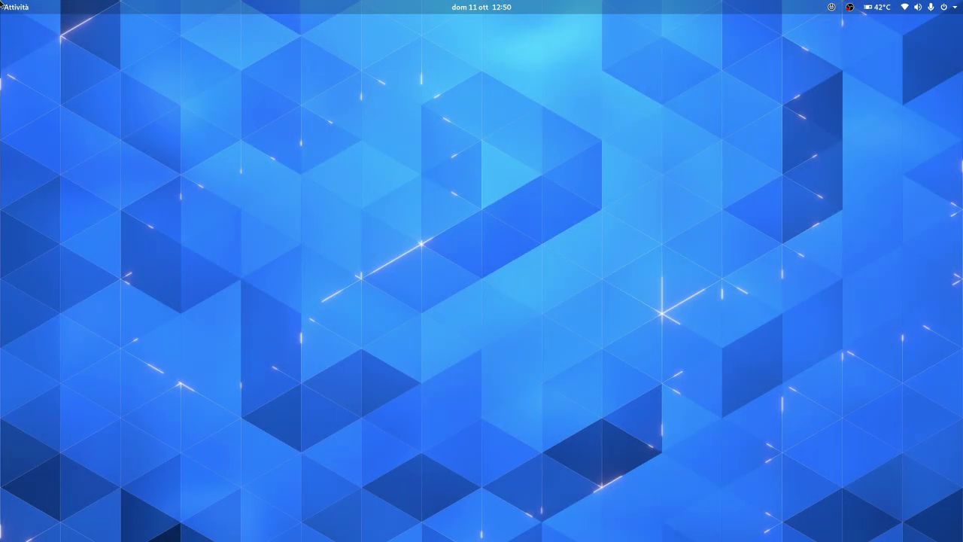
# Open a terminal from the activities overview and run gnome-tour.
pyautogui.click(16, 6)
pyautogui.click(14, 202)
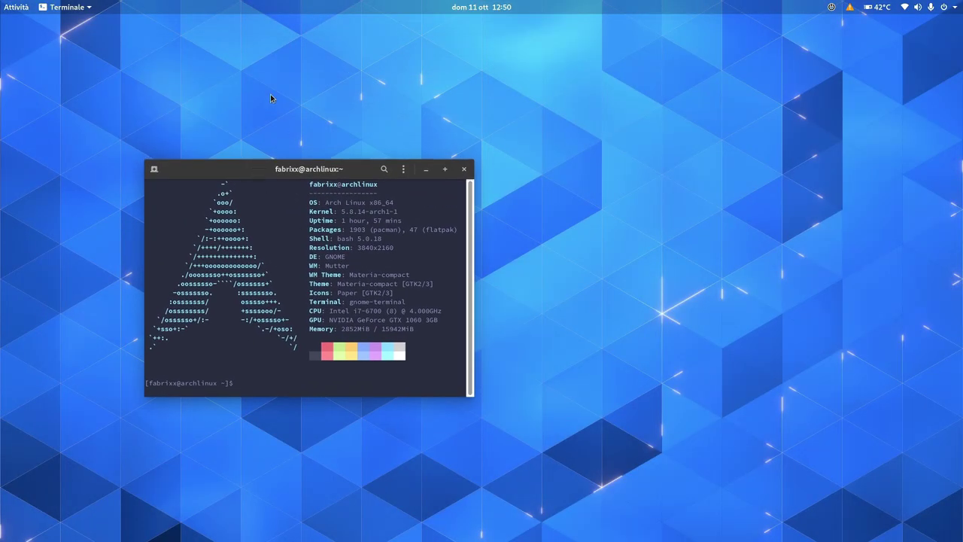
pyautogui.write('gnome-tour')
pyautogui.press('Return')
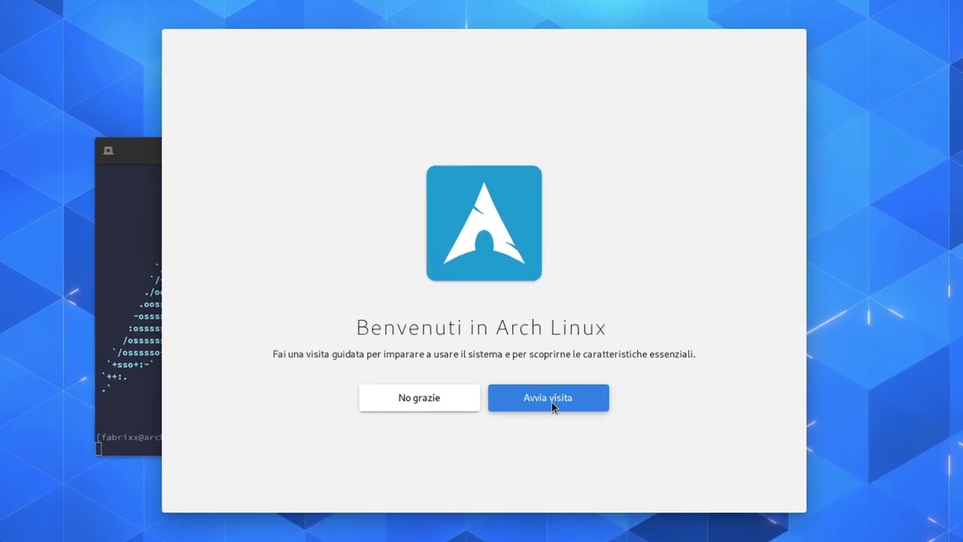
# Start the guided Arch Linux tour and advance through its pages to the final one.
pyautogui.click(762, 434)
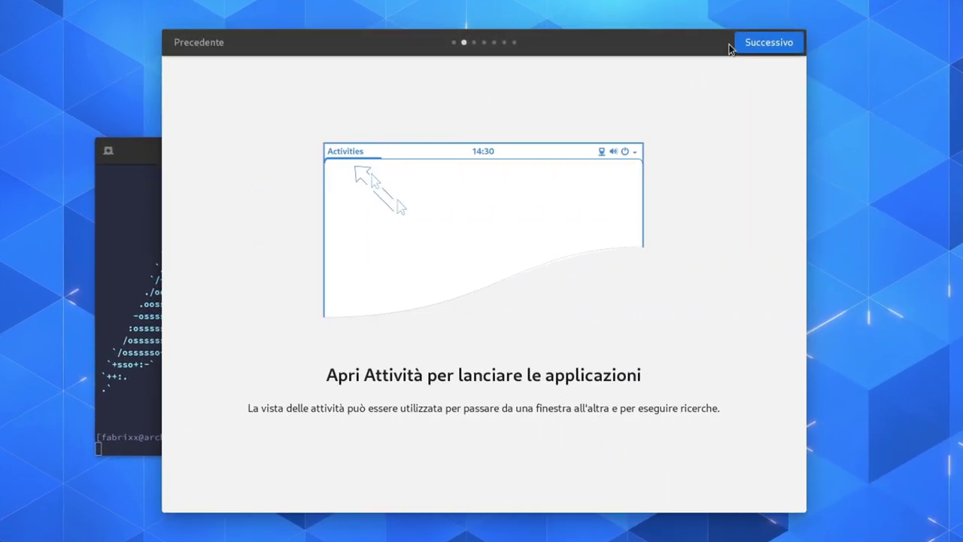
pyautogui.click(755, 41)
pyautogui.click(755, 41)
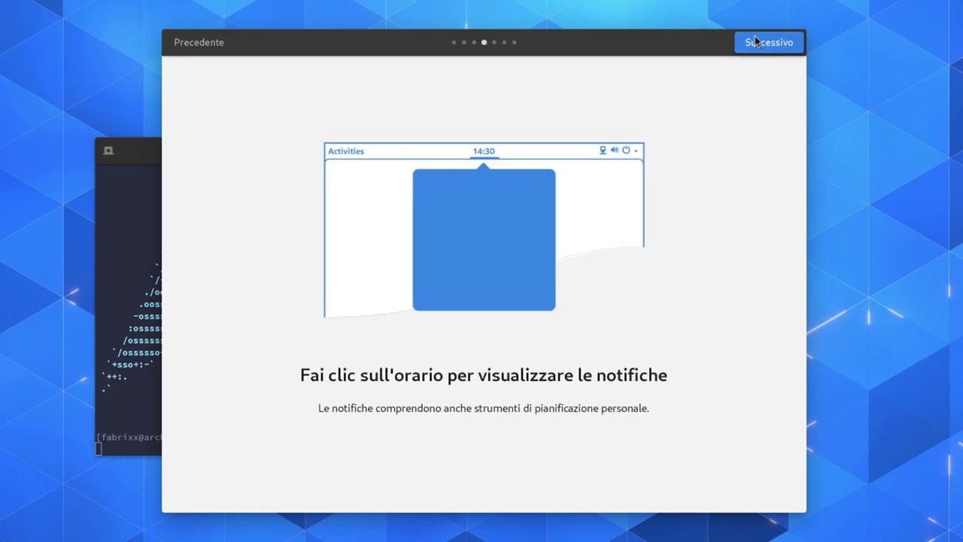
pyautogui.click(755, 42)
pyautogui.click(755, 44)
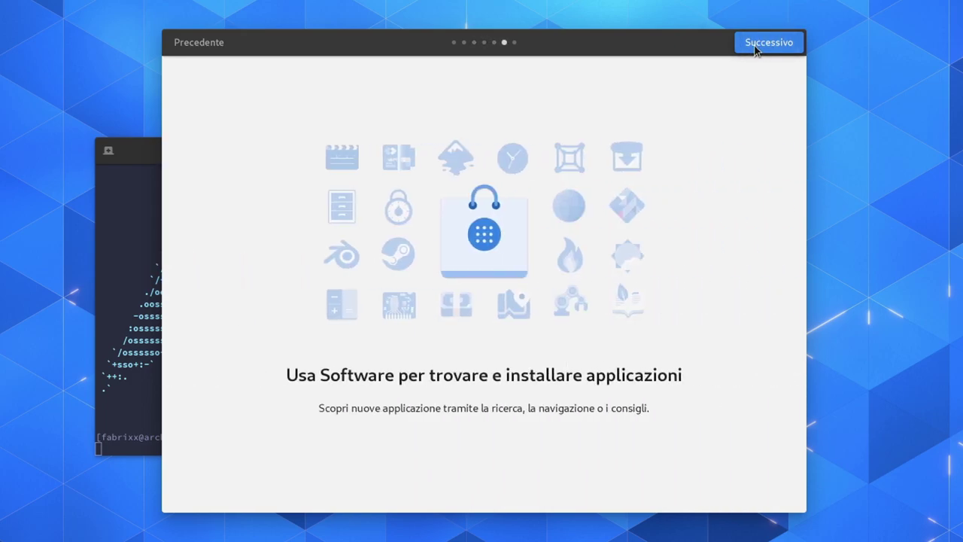
pyautogui.click(755, 43)
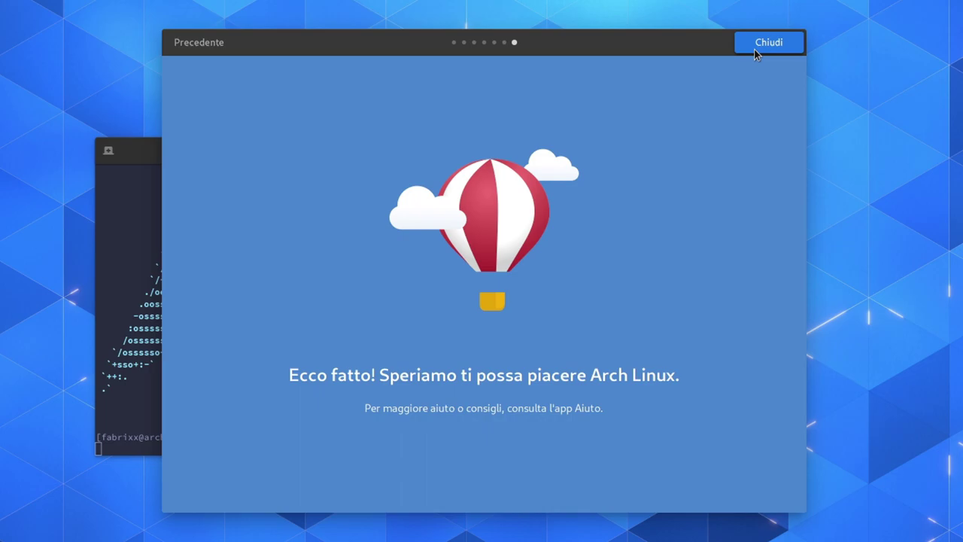
# Close the tour window from the activities overview and return to the desktop.
pyautogui.moveTo(0, 0)
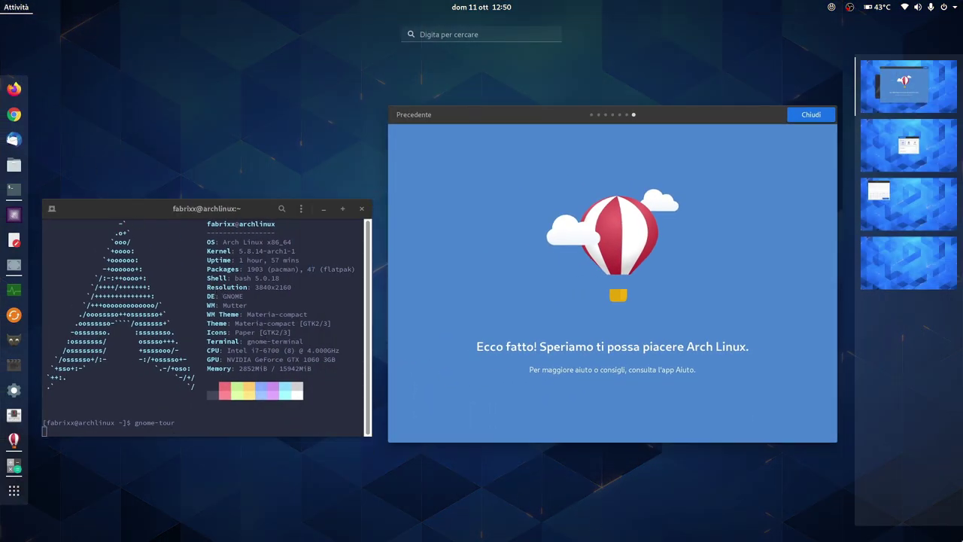
pyautogui.click(838, 104)
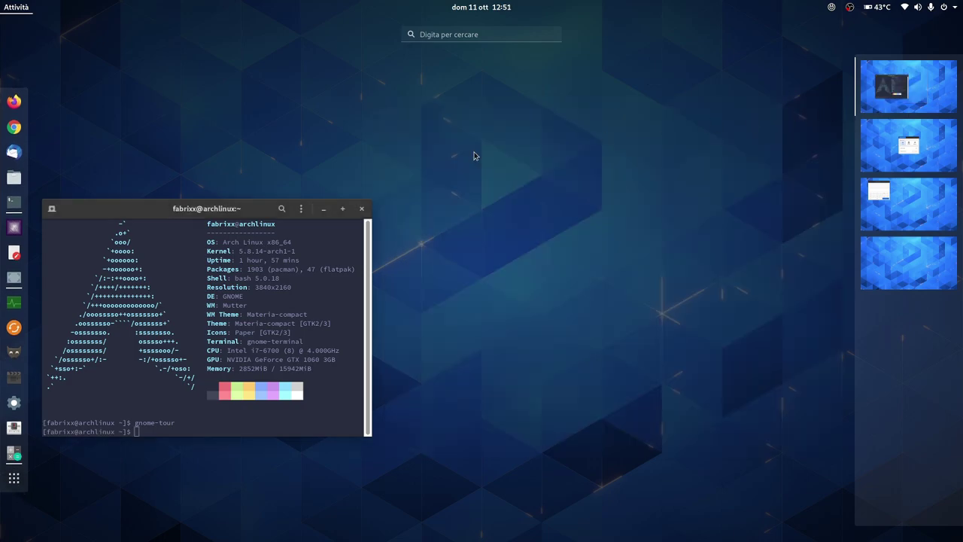
pyautogui.press('Escape')
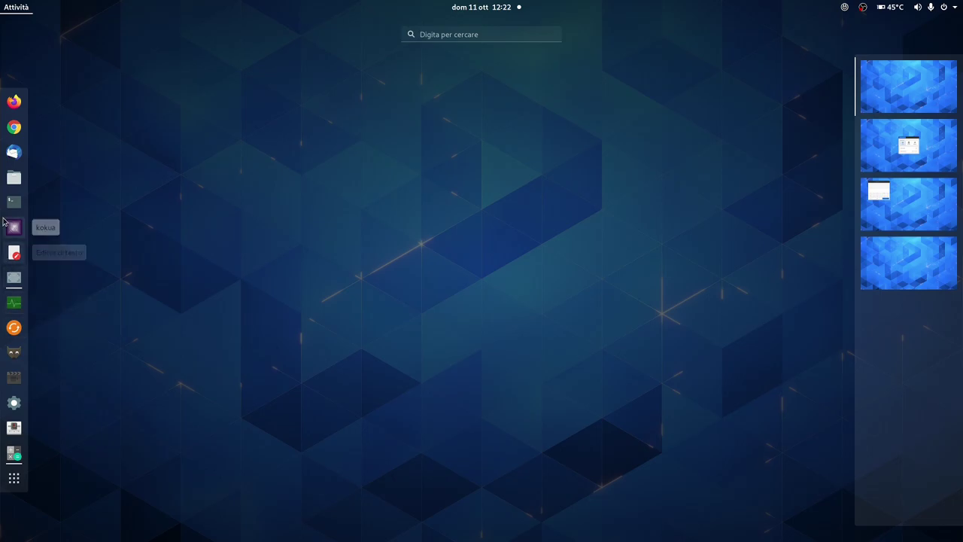
# Open Terminal and the Files home folder from the activities overview and bring the terminal window to the front.
pyautogui.click(13, 201)
pyautogui.moveTo(1, 1)
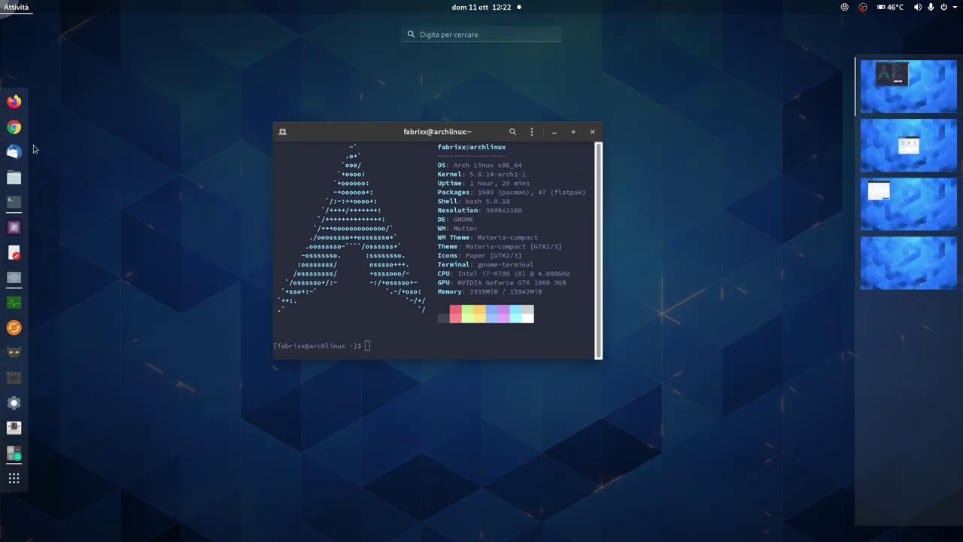
pyautogui.click(15, 178)
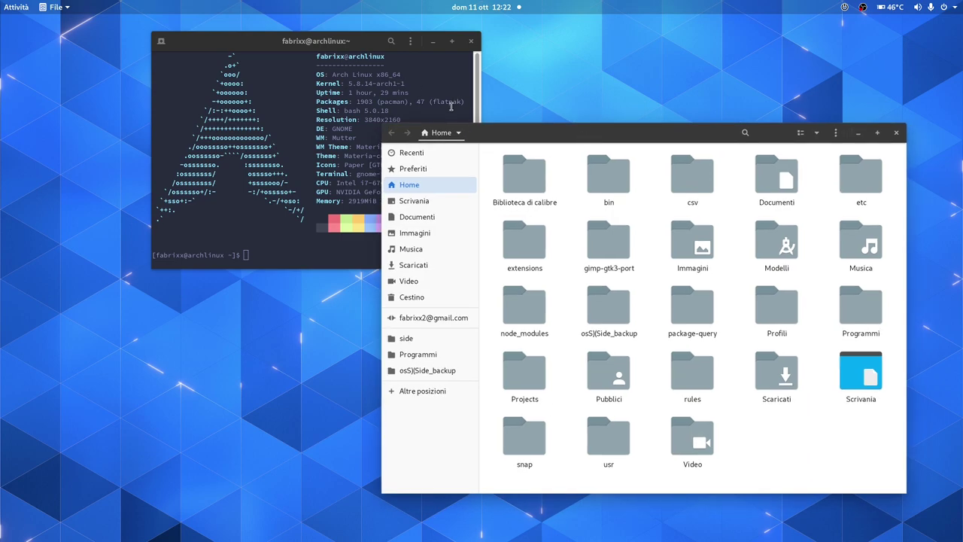
pyautogui.click(270, 43)
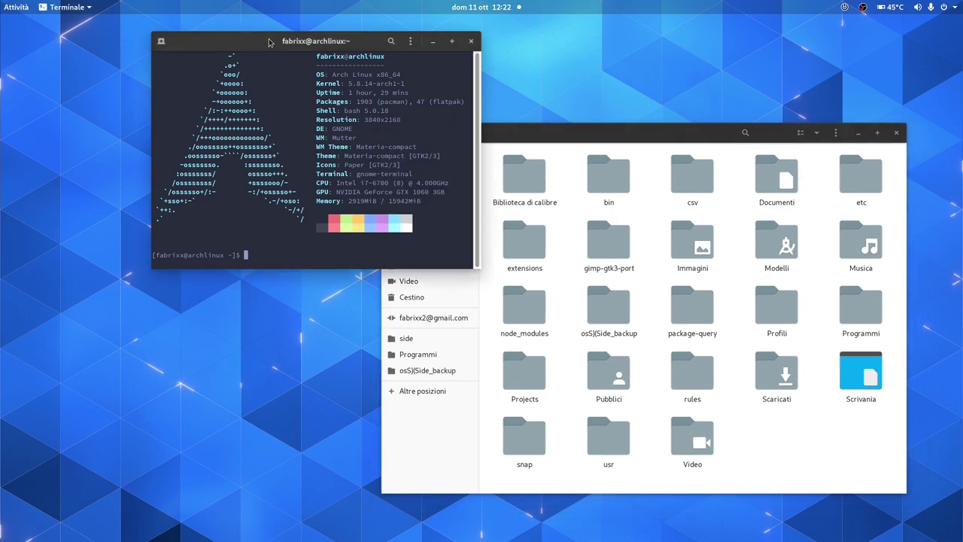